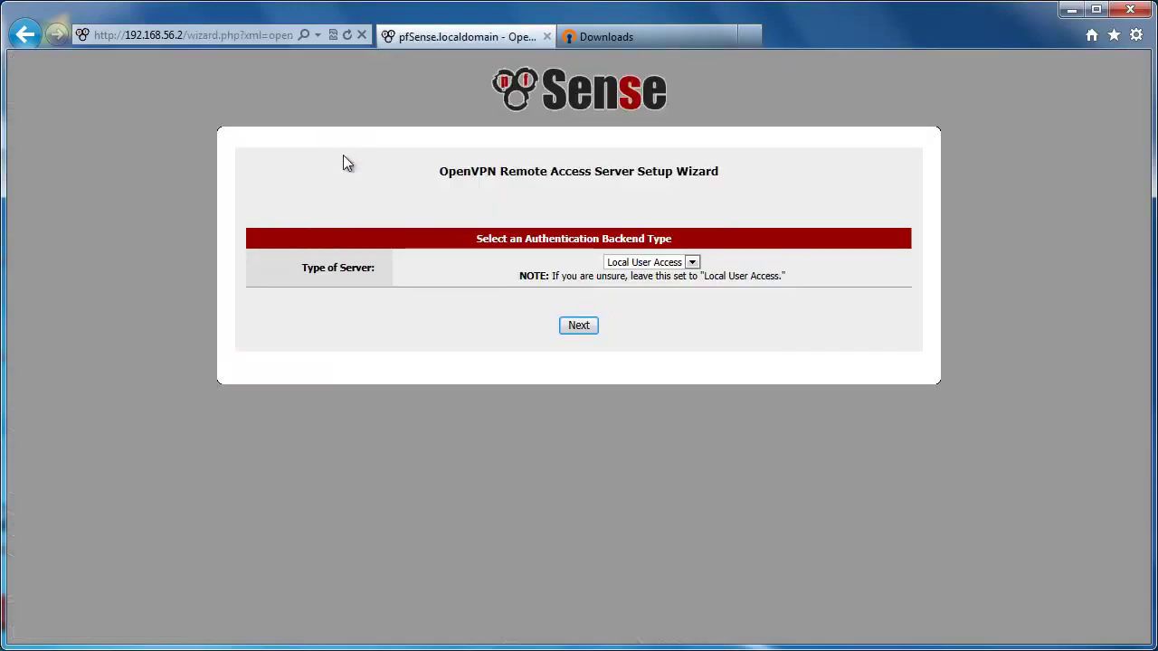
Step: Keep Local User Access as the server type and advance to certificate authority creation
left_click(692, 264)
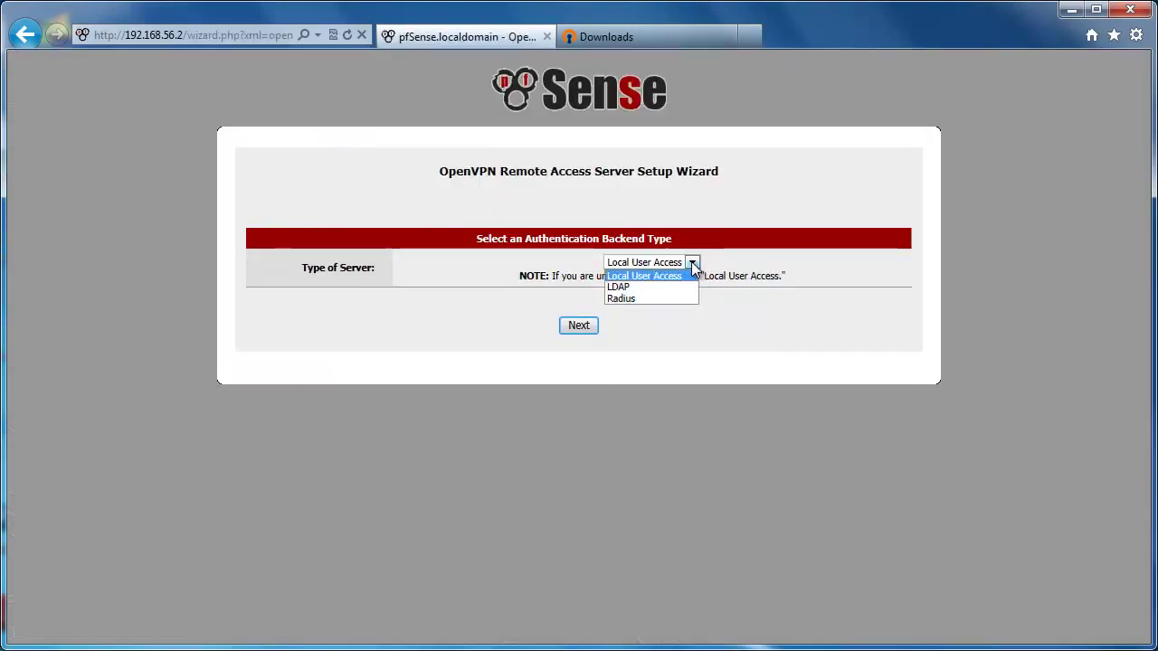
left_click(665, 275)
left_click(579, 324)
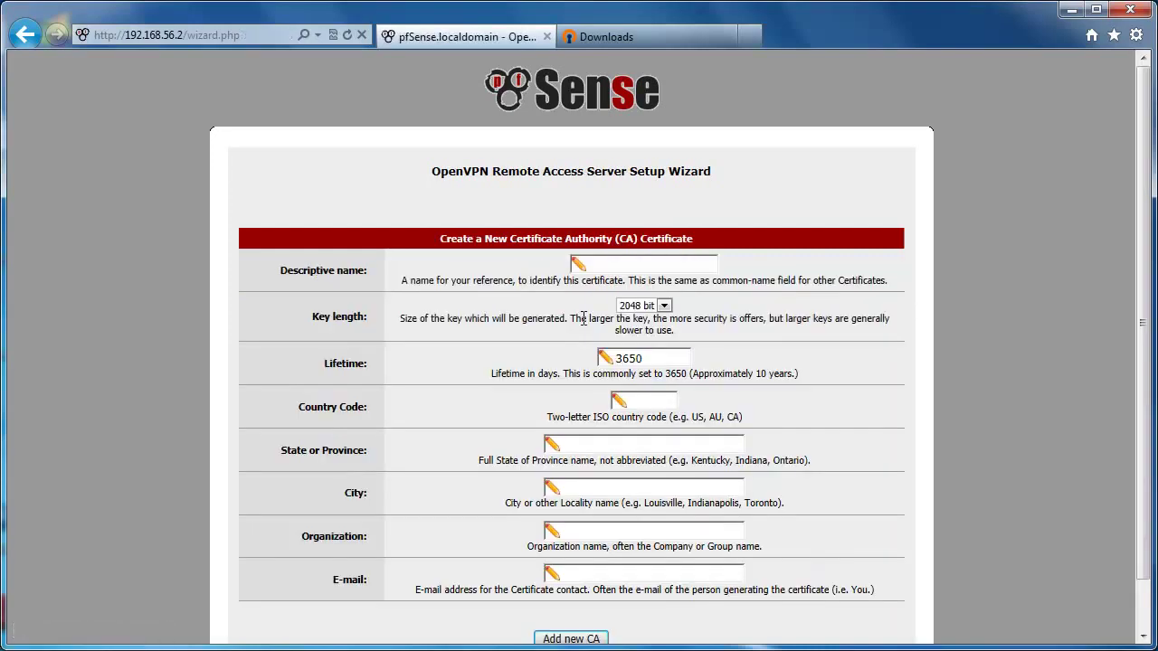
Step: Name the CA 'My OpenVPN CA' with country code TR and state istanbul
left_click(593, 266)
type("My OpenVPN CA")
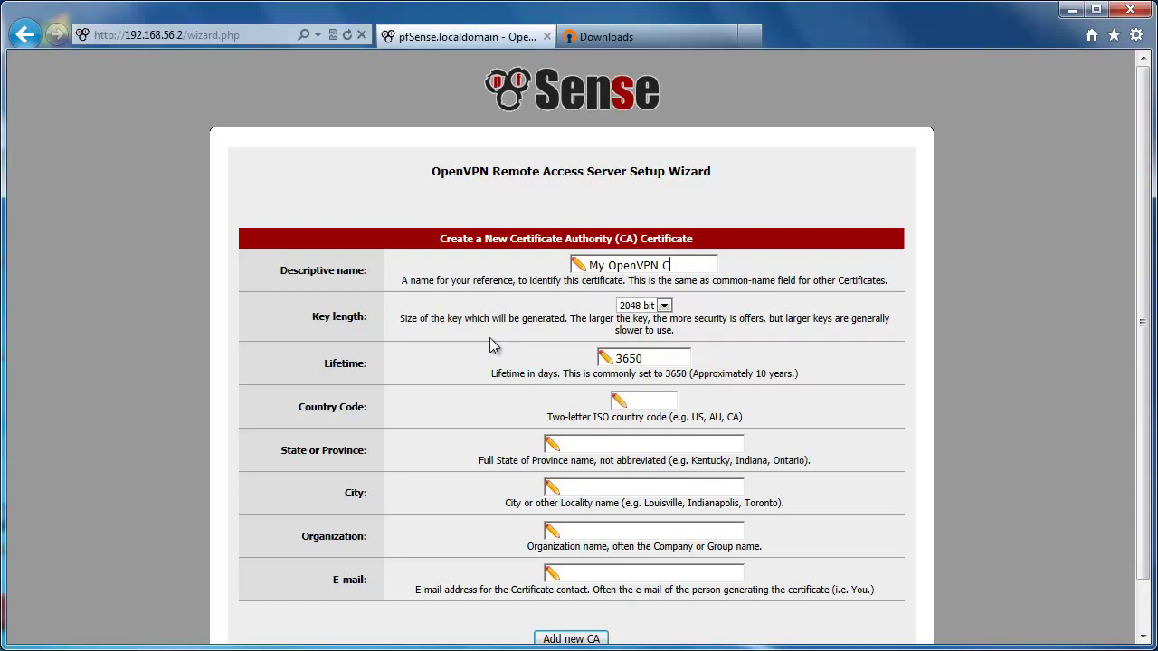
left_click(651, 399)
type("TR")
type("istanbul")
Step: Enter city uskudar, organization pfsense and a contact e-mail, then add the CA
left_click(620, 487)
type("uskudar")
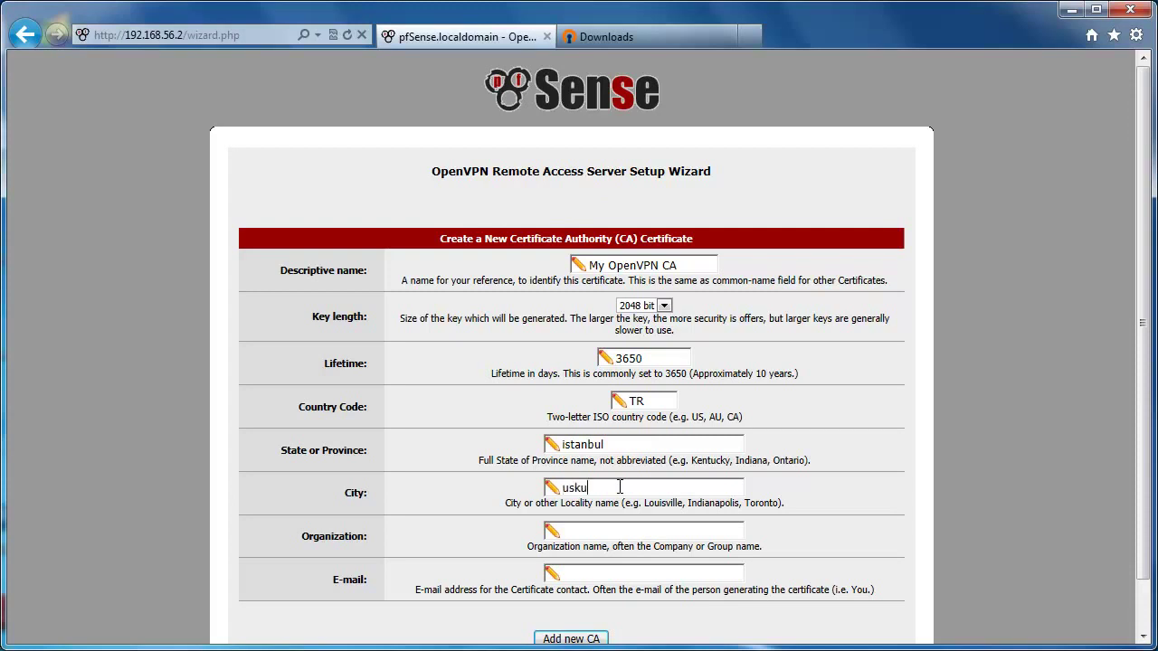
left_click(620, 531)
type("pfsense")
scroll(619, 532, "down", 1)
left_click(630, 521)
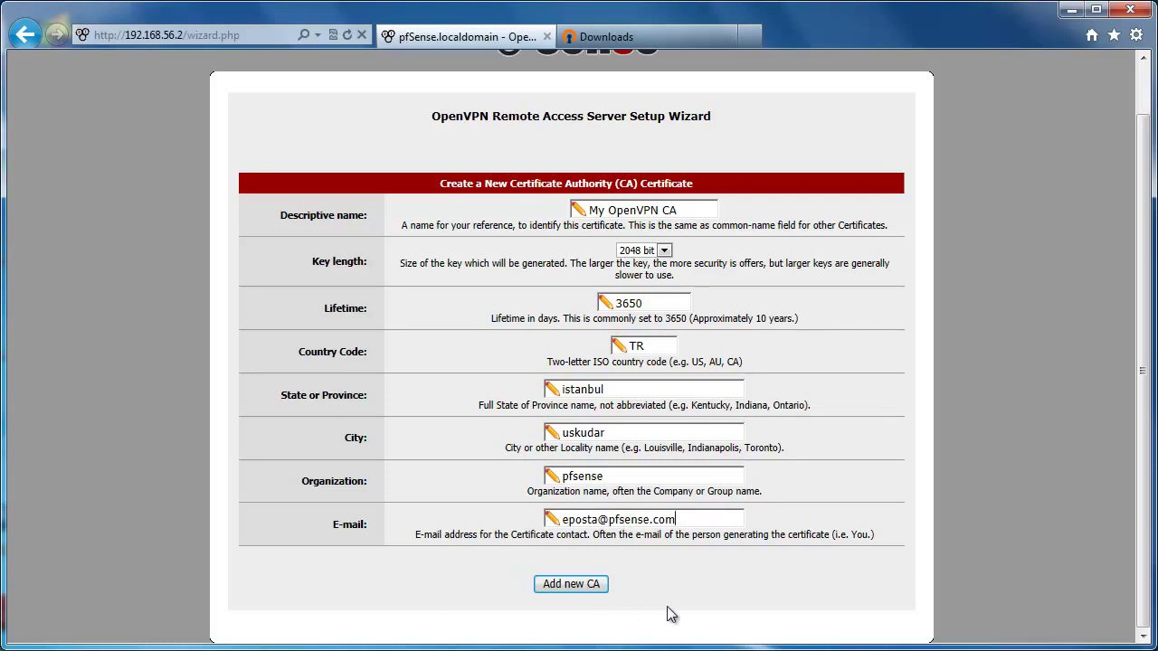
left_click(579, 586)
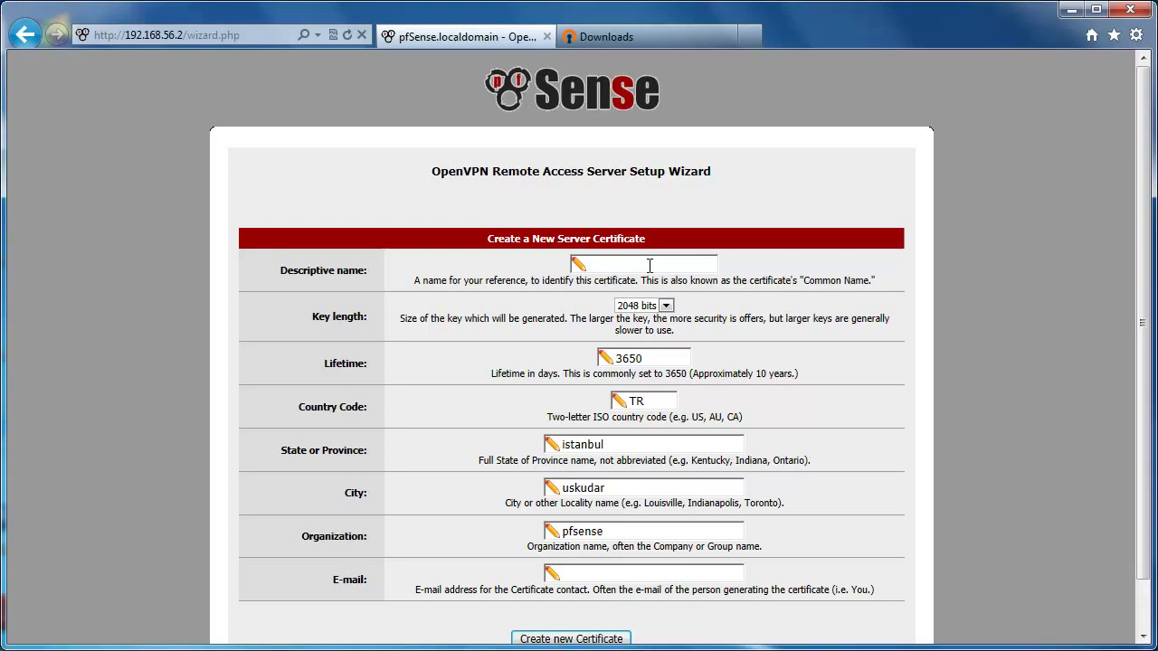
Step: Create the server certificate 'myopenvpn' with a contact e-mail
left_click(649, 265)
type("my")
type("openv")
type("p")
type("n")
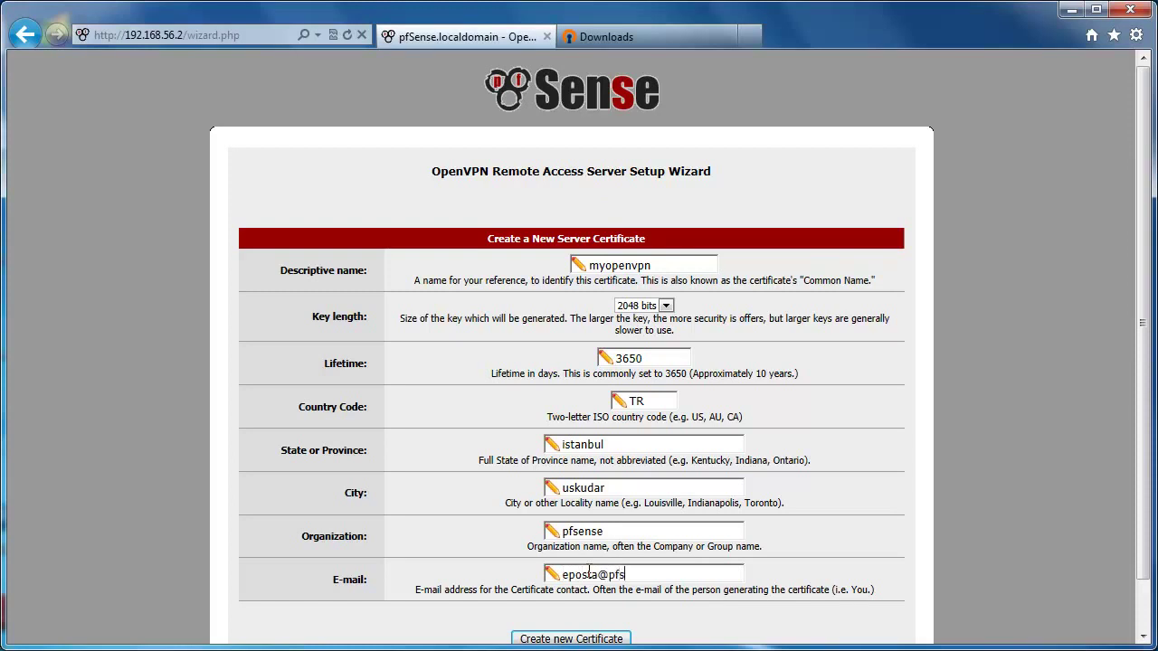
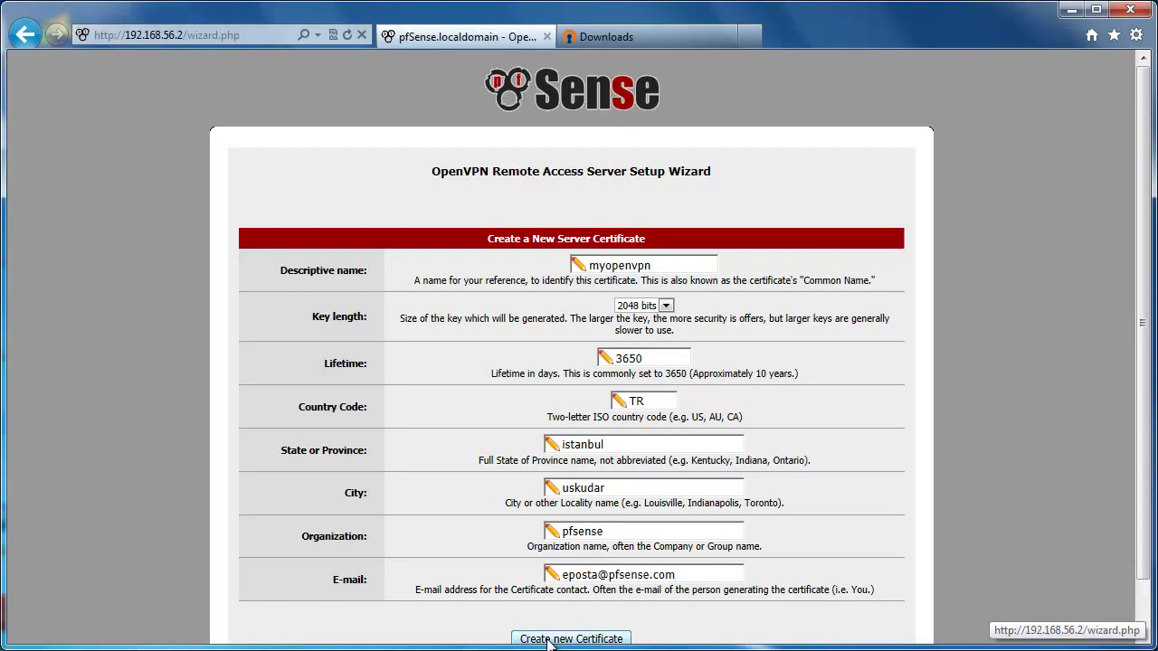
scroll(549, 644, "down", 1)
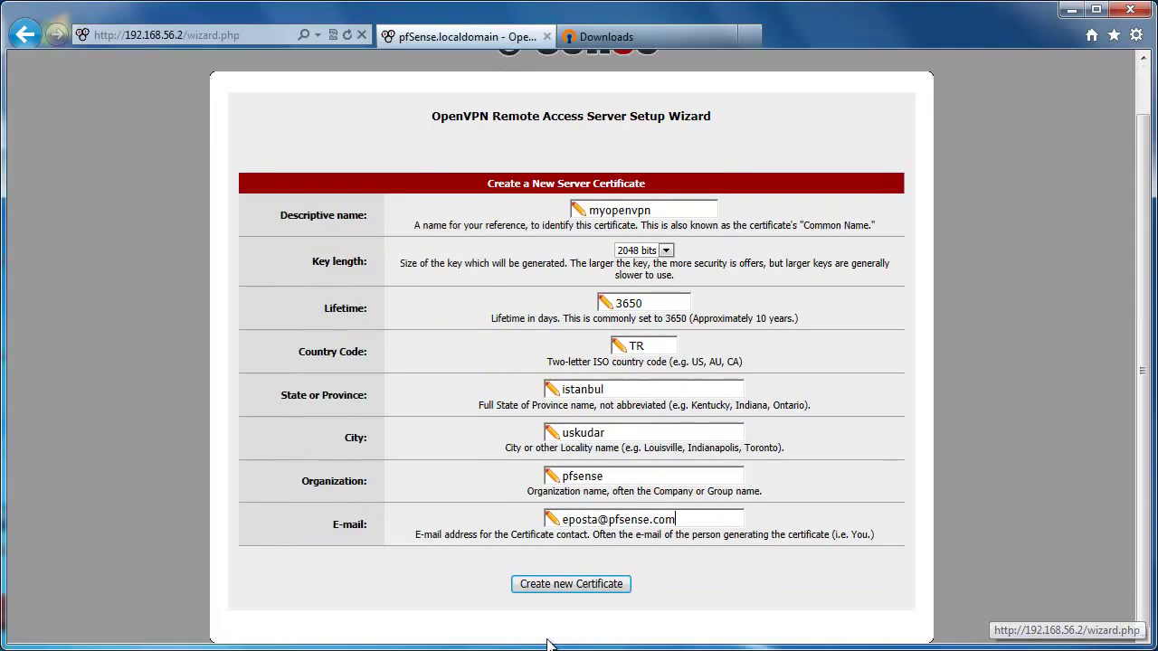
left_click(582, 586)
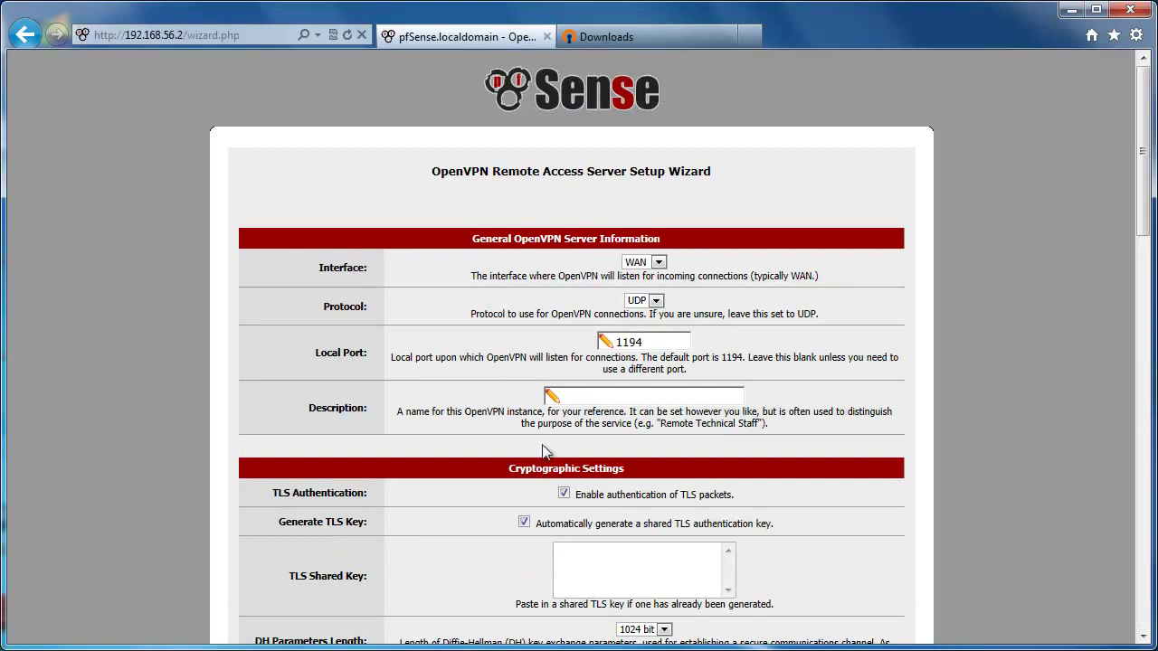
Step: Enter 'OpenVPN Test' as the server description, keeping WAN, UDP and port 1194
left_click(593, 397)
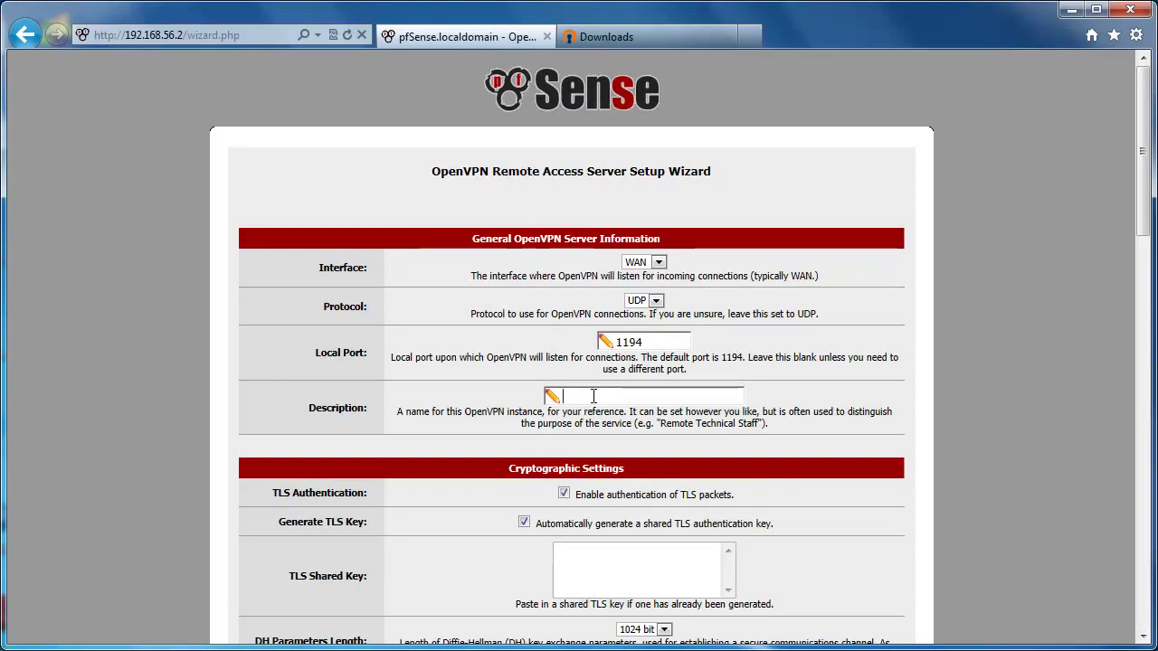
type("Open")
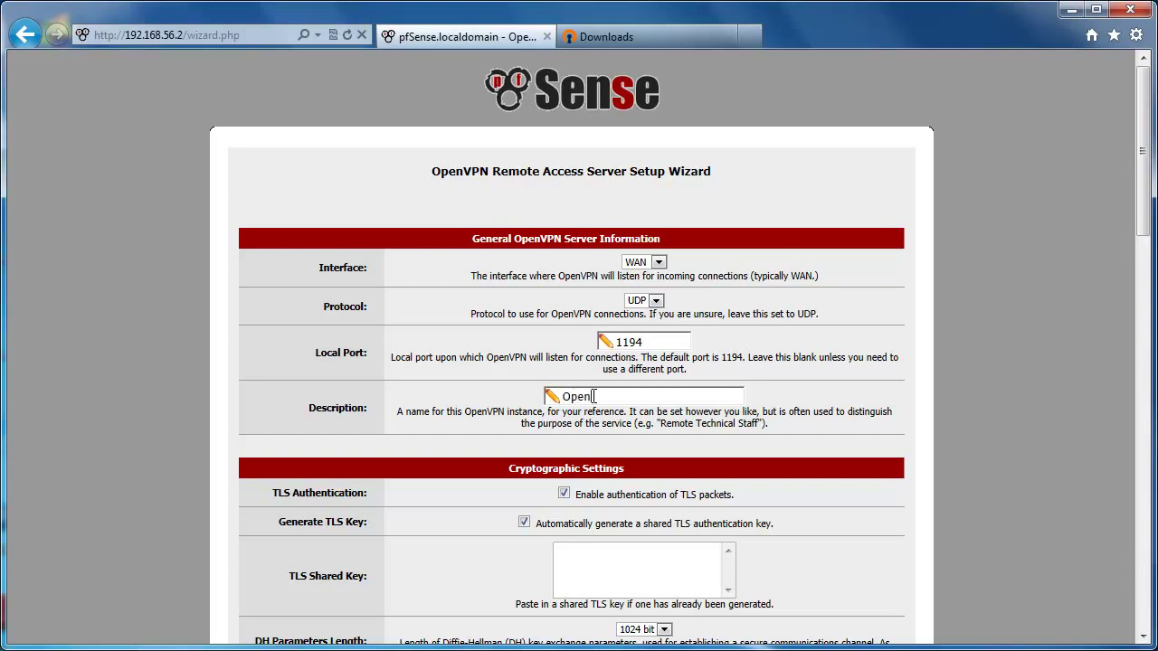
type("VPN Test")
scroll(442, 568, "down", 3)
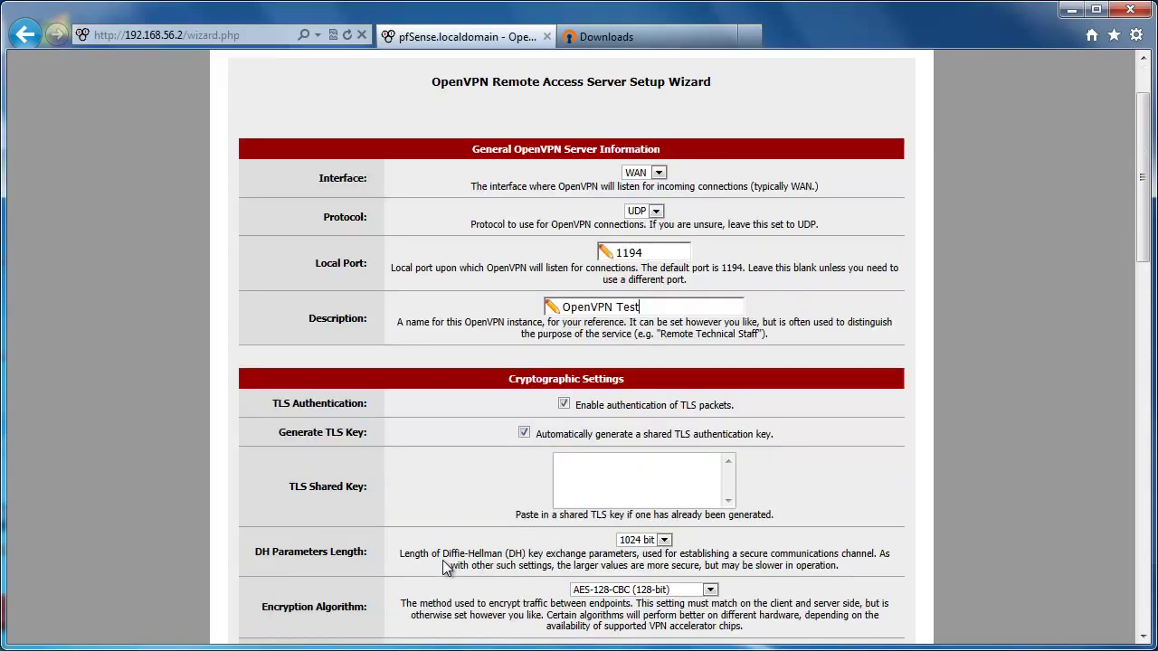
scroll(442, 565, "down", 3)
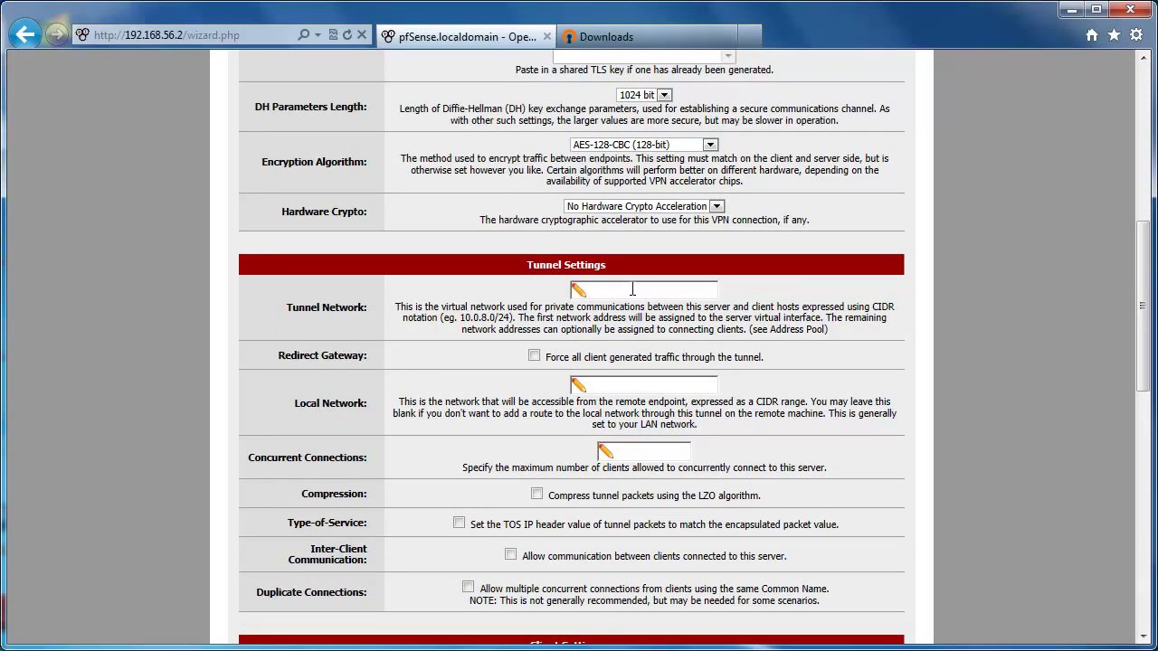
Step: Set tunnel network 10.1.0.0/24, local network 192.168.56.0/24 and 10 concurrent connections
type("10.1.0.0/24")
left_click(611, 384)
type("192.168.")
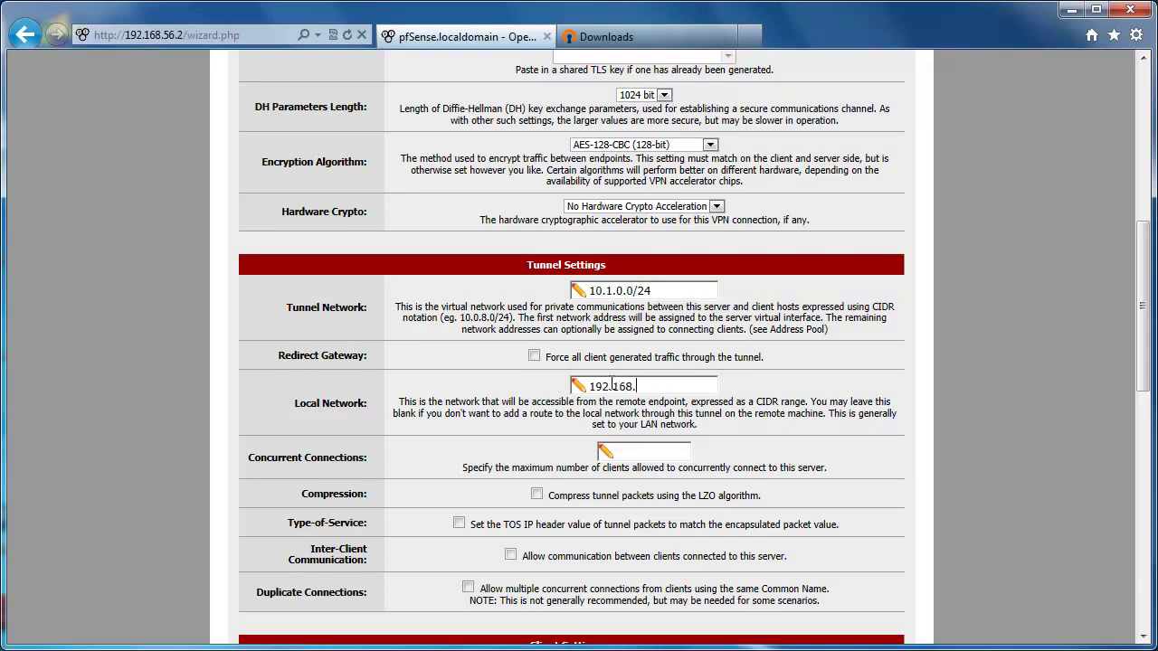
type("56.0/24")
left_click(654, 455)
type("10")
Step: Enable LZO compression and submit the tunnel settings
left_click(536, 494)
scroll(177, 530, "down", 2)
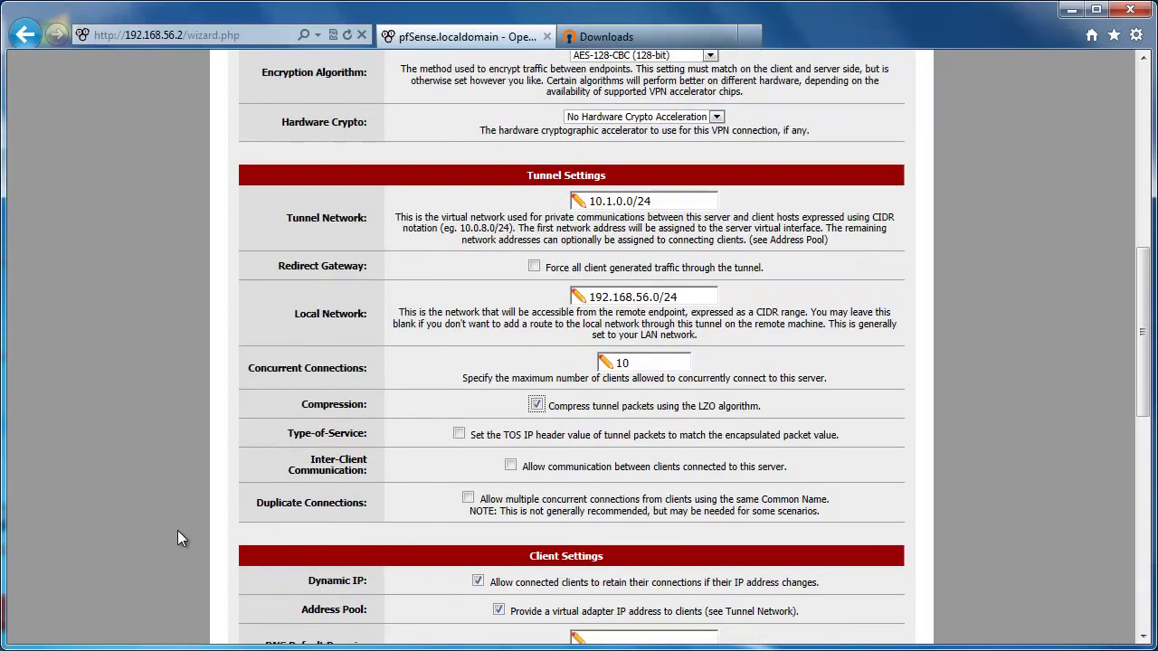
scroll(177, 538, "down", 4)
scroll(178, 532, "down", 6)
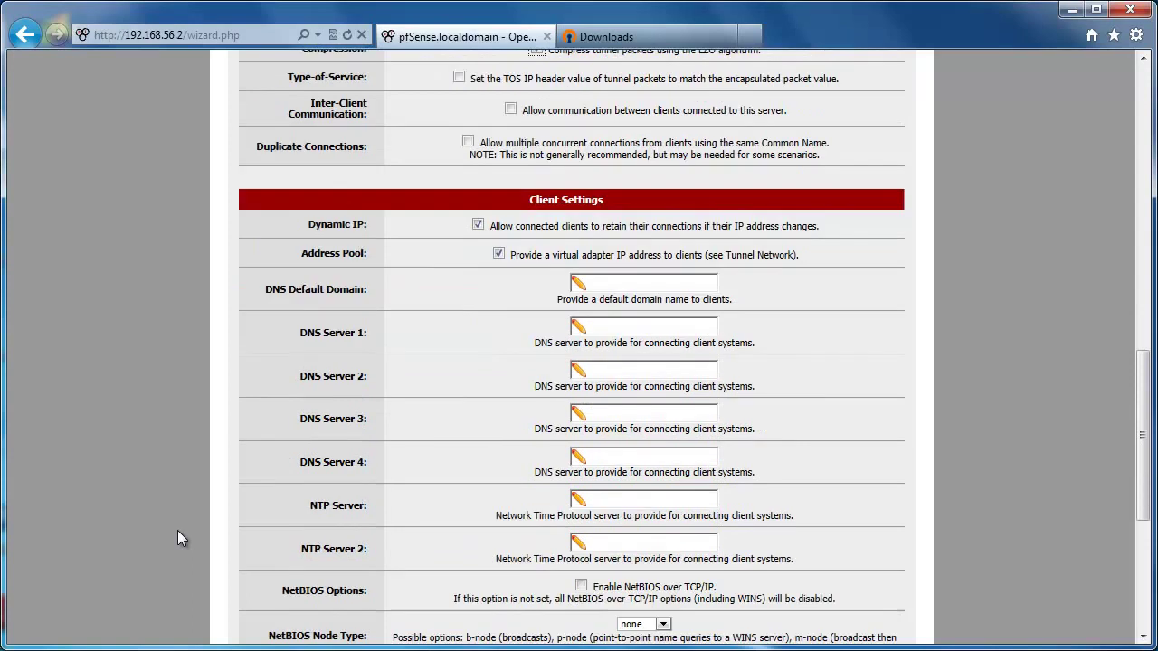
scroll(177, 530, "down", 2)
scroll(232, 532, "down", 4)
left_click(571, 584)
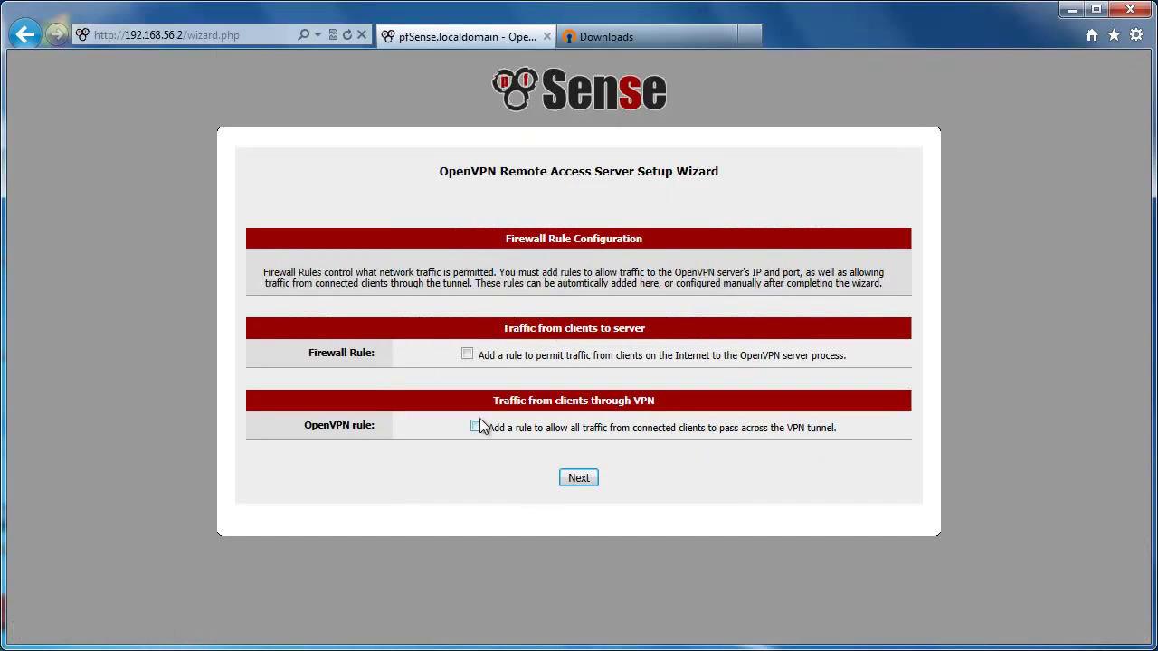
Step: Add the firewall and OpenVPN traffic rules and finish the wizard
left_click(477, 427)
left_click(578, 477)
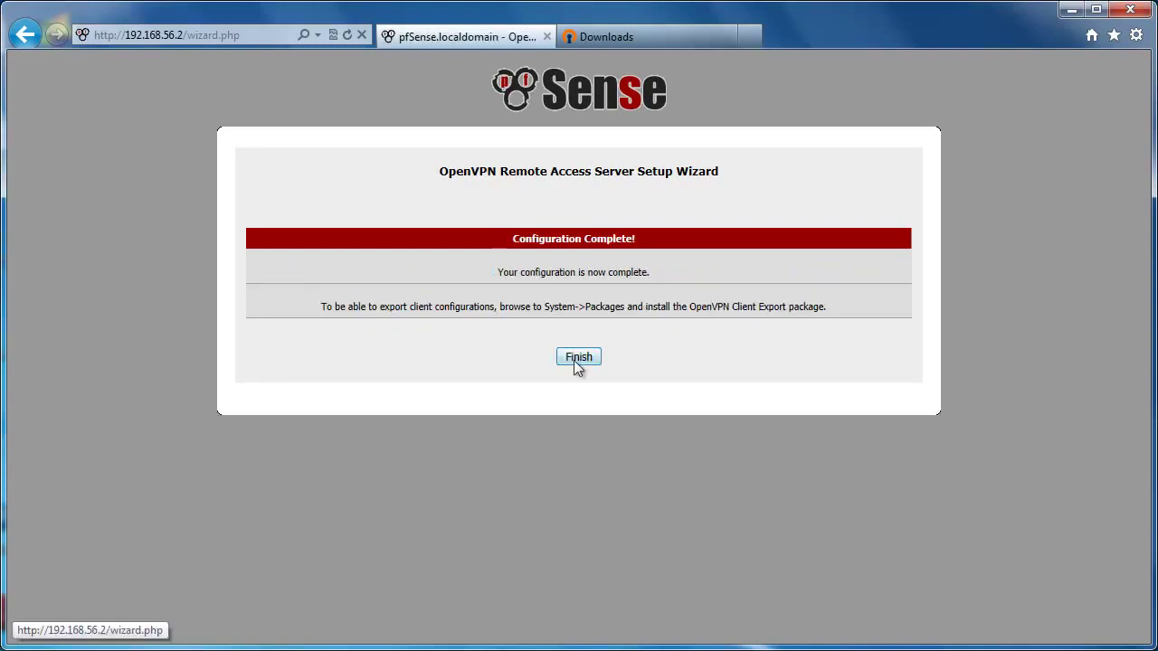
left_click(575, 359)
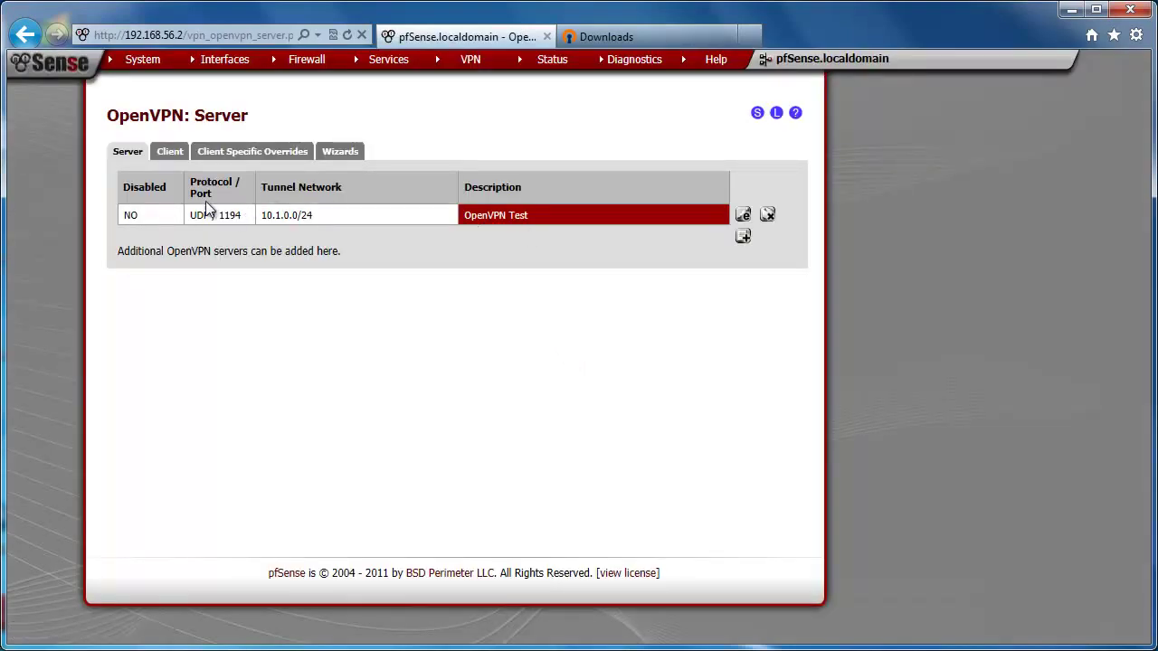
Step: Review the WAN UDP 1194 pass rule and the OpenVPN pass-all rule under Firewall Rules
mouse_move(292, 70)
left_click(292, 115)
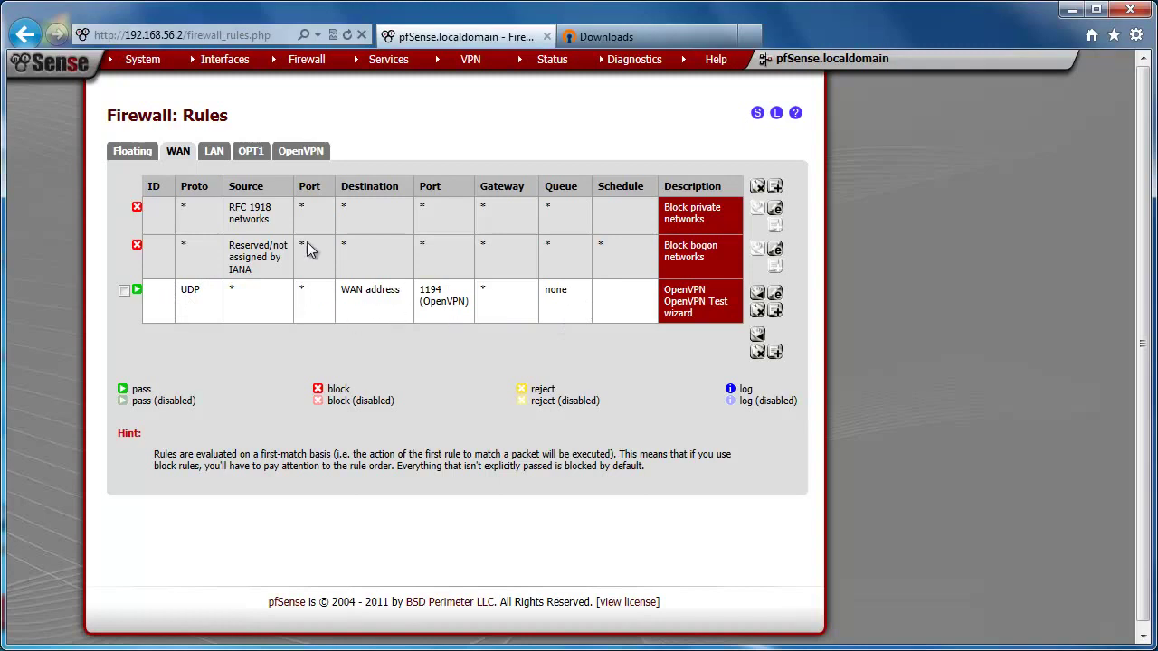
left_click(302, 154)
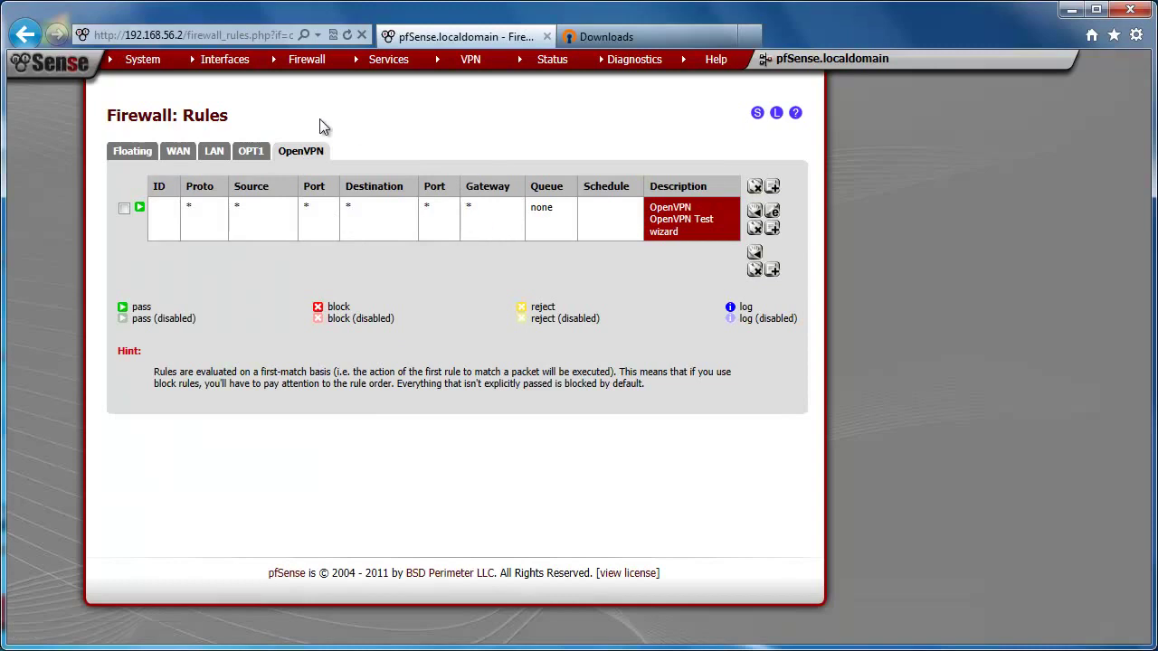
Step: Install the OpenVPN Client Export Utility from the available packages list
mouse_move(141, 67)
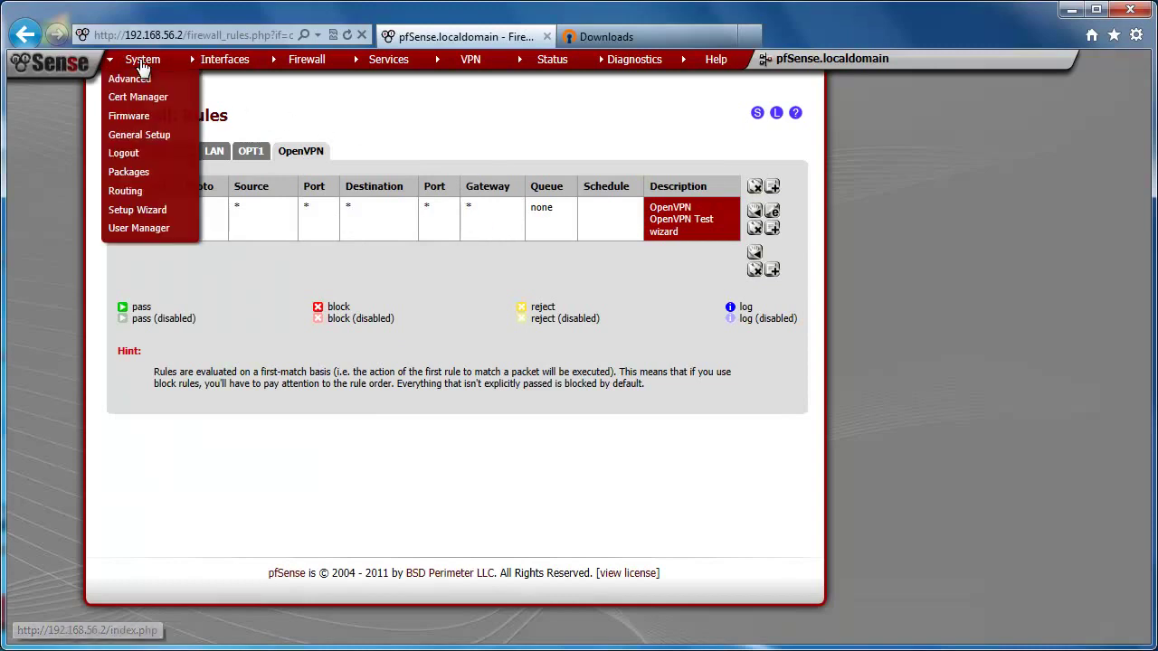
left_click(129, 172)
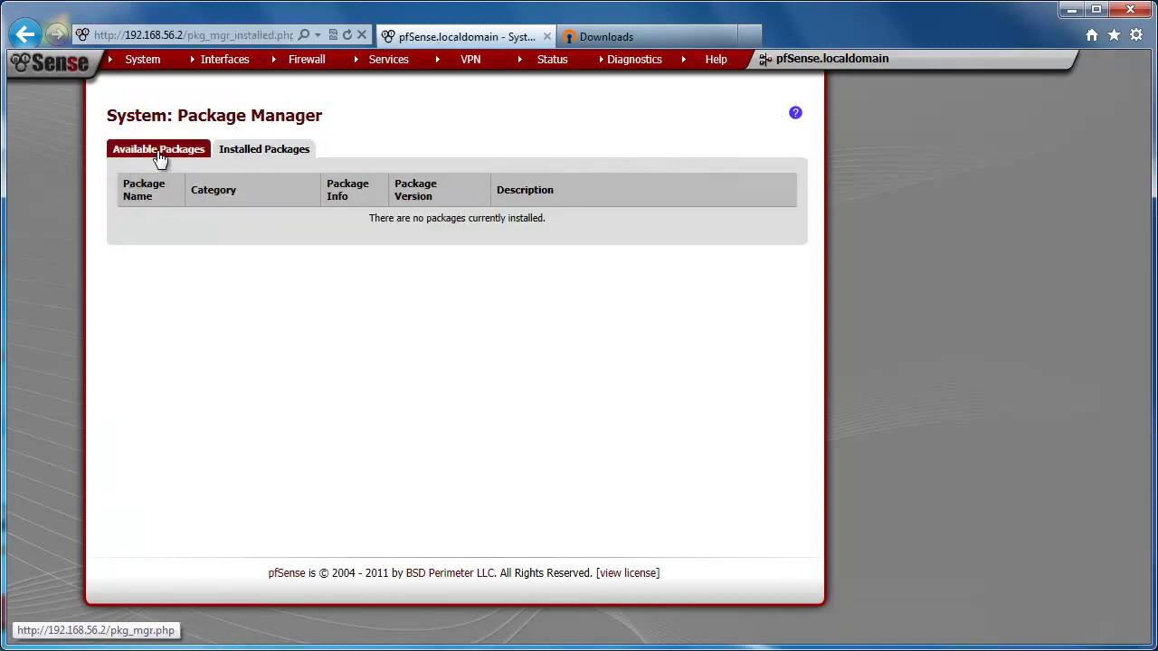
left_click(161, 158)
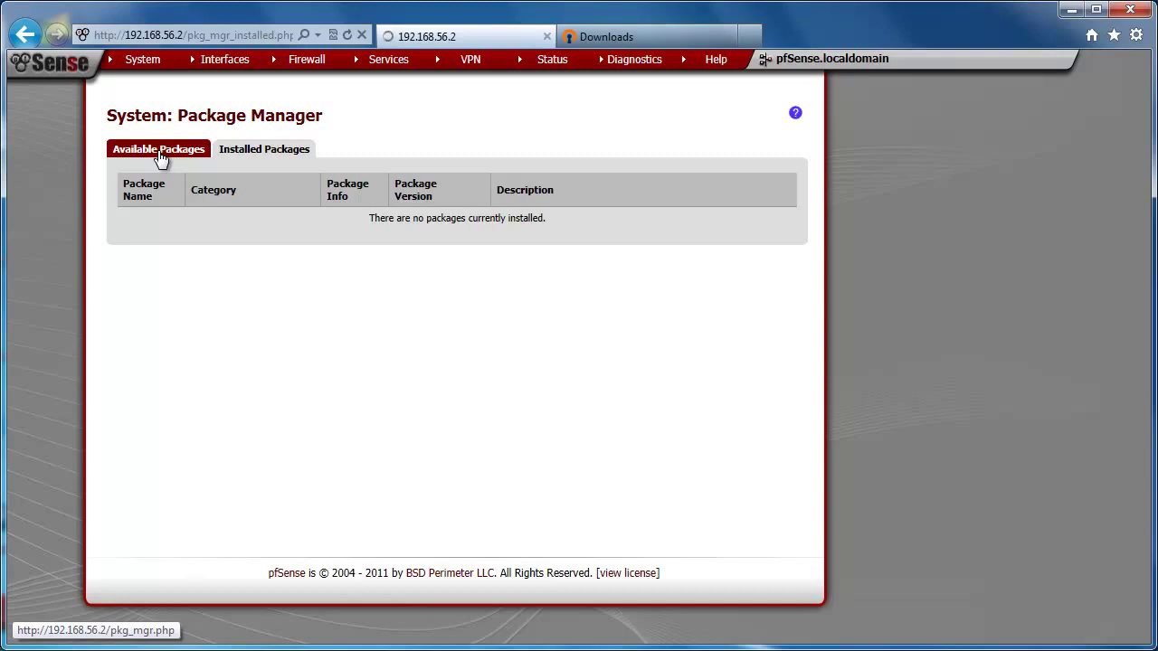
scroll(228, 351, "down", 4)
scroll(229, 345, "down", 15)
scroll(258, 341, "down", 15)
scroll(260, 348, "down", 5)
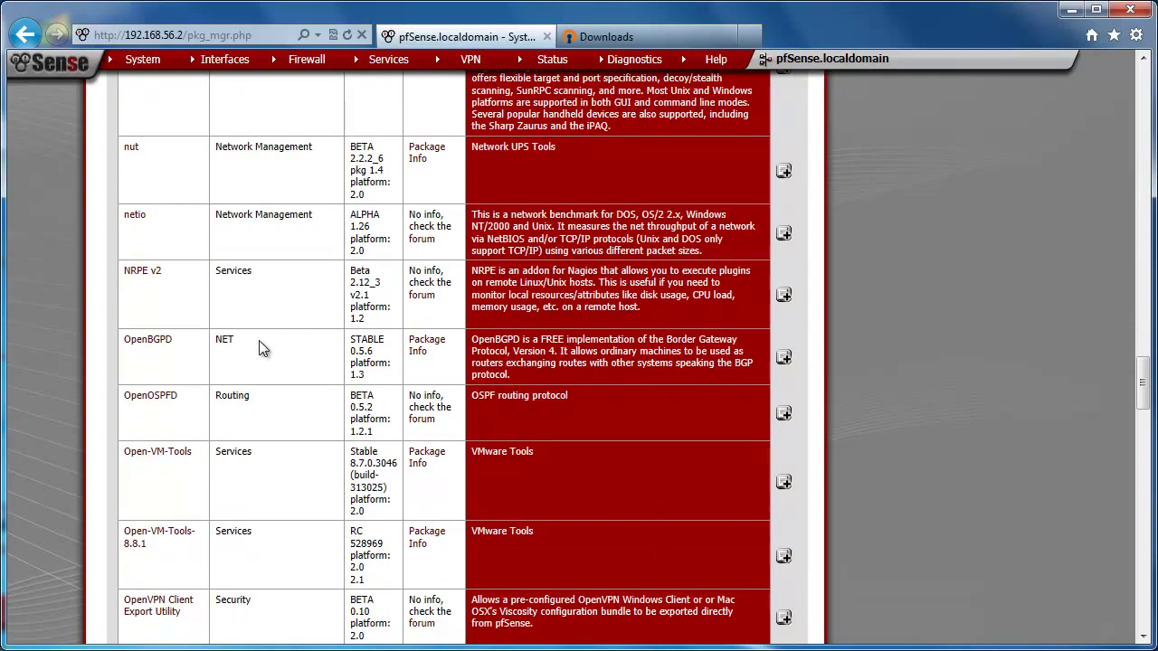
scroll(258, 348, "down", 4)
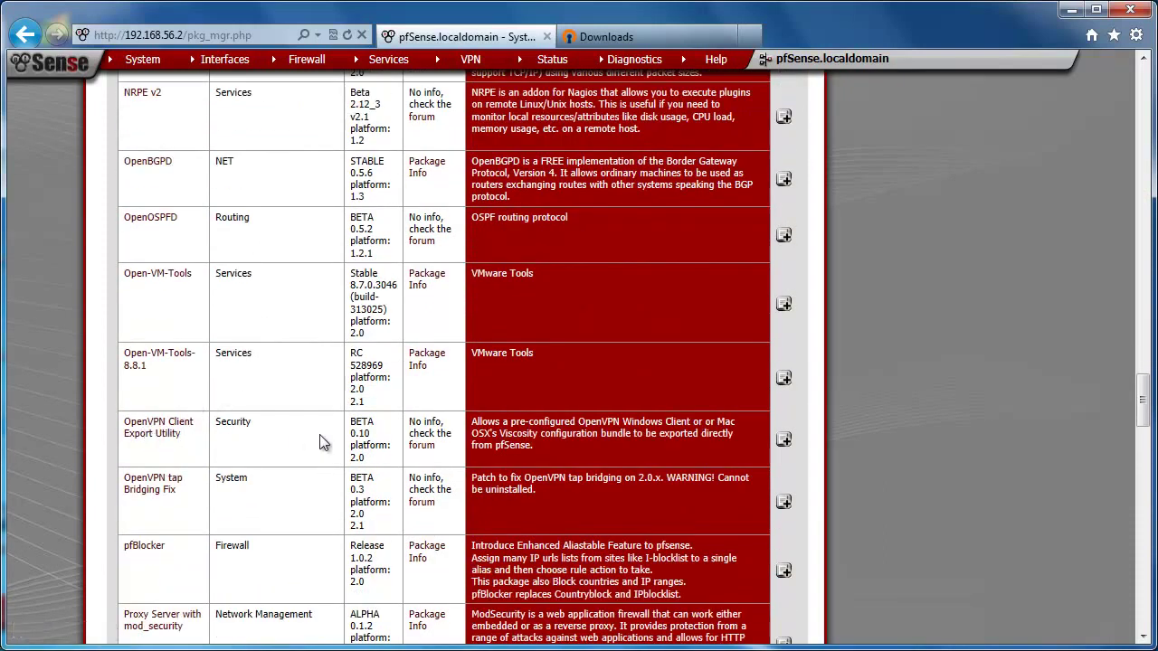
left_click(785, 441)
left_click(564, 377)
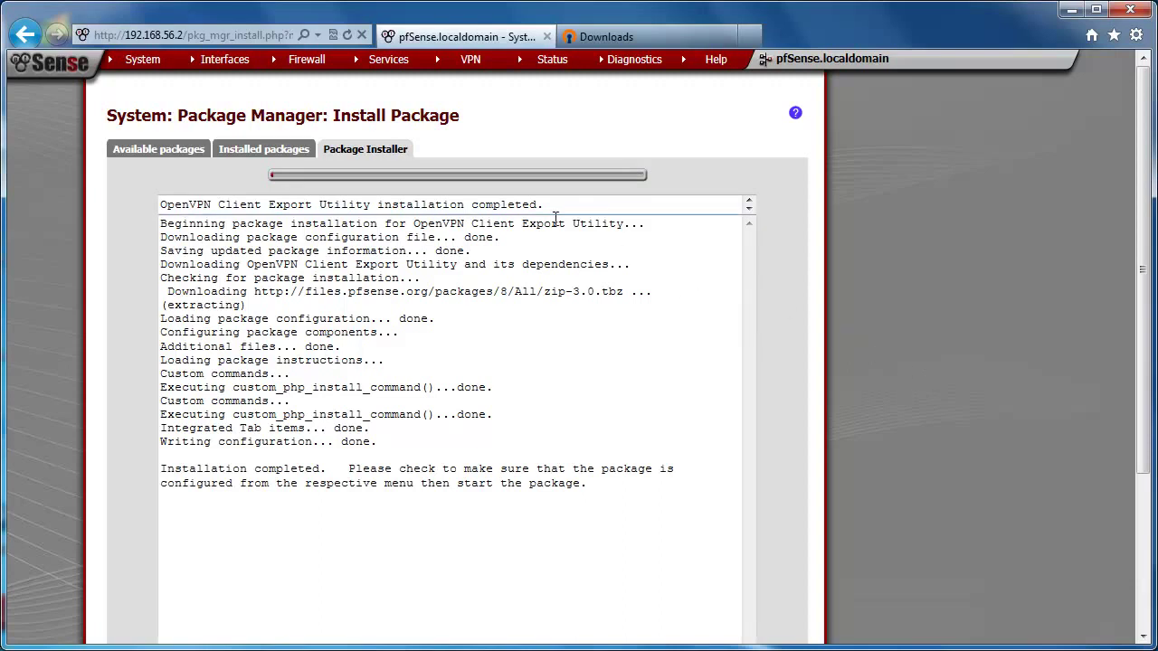
Step: Add user vpnuser1 in User Manager and set its password twice
mouse_move(136, 59)
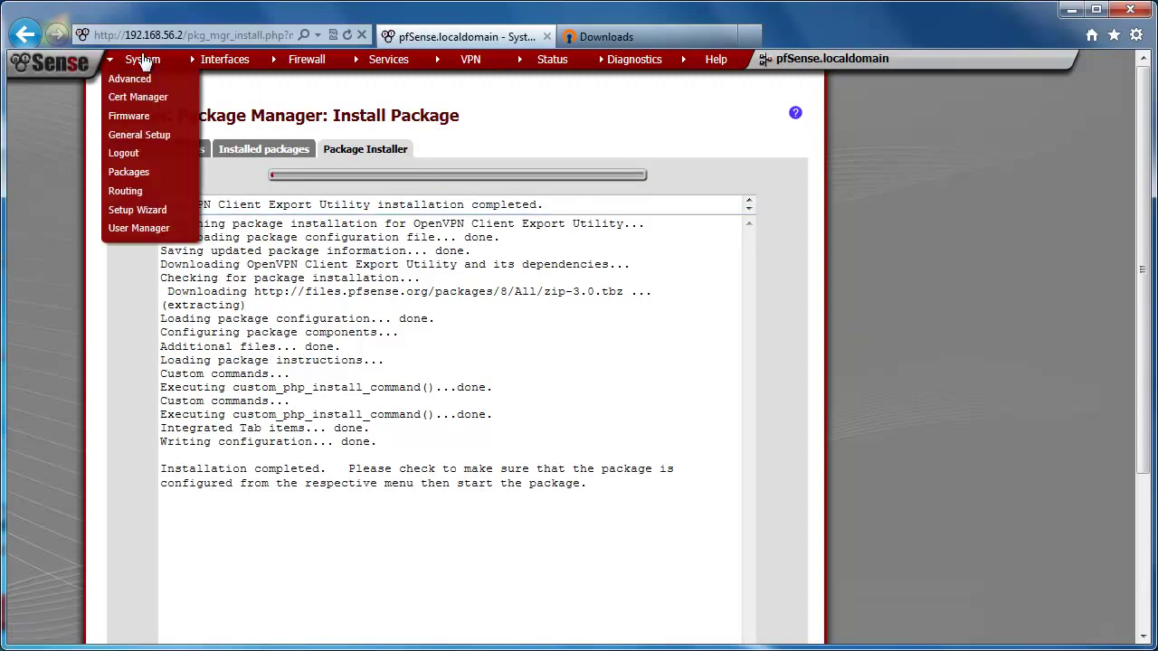
left_click(135, 230)
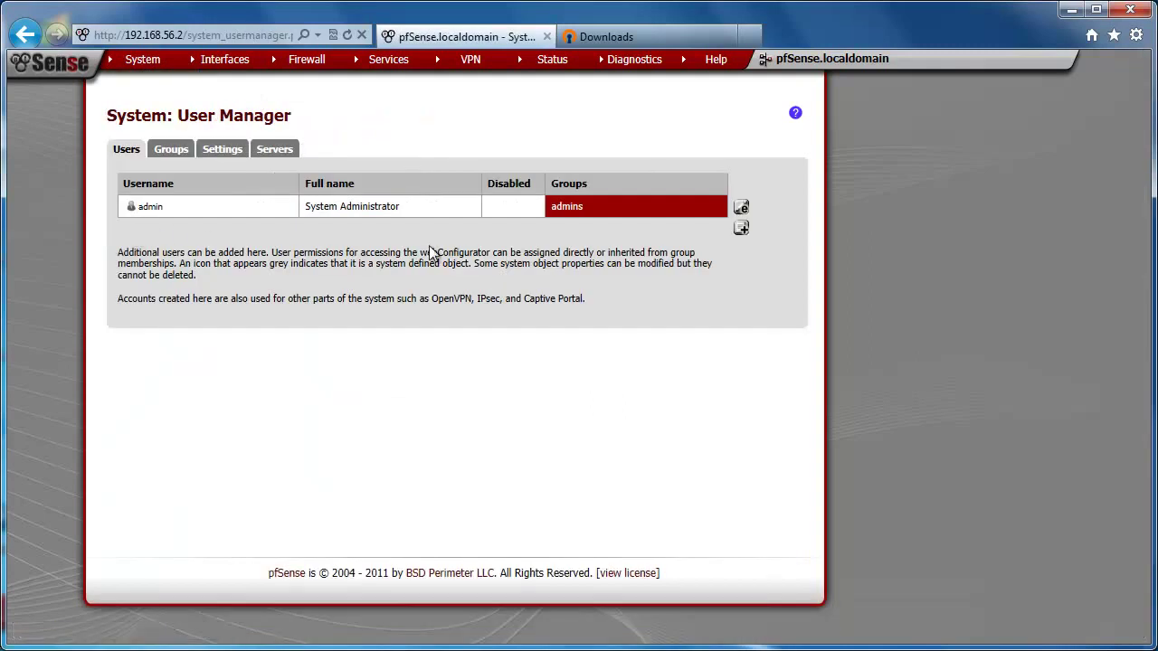
left_click(741, 231)
left_click(356, 239)
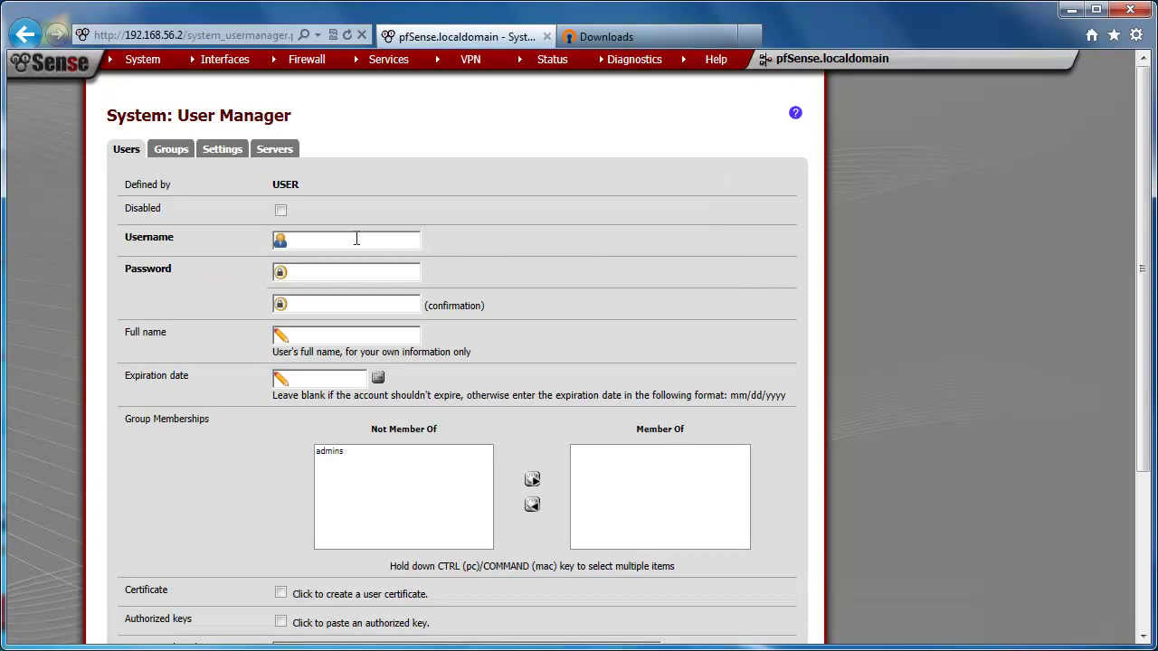
type("vpnuser1")
left_click(351, 270)
type("pfsense")
left_click(351, 304)
type("pfsens")
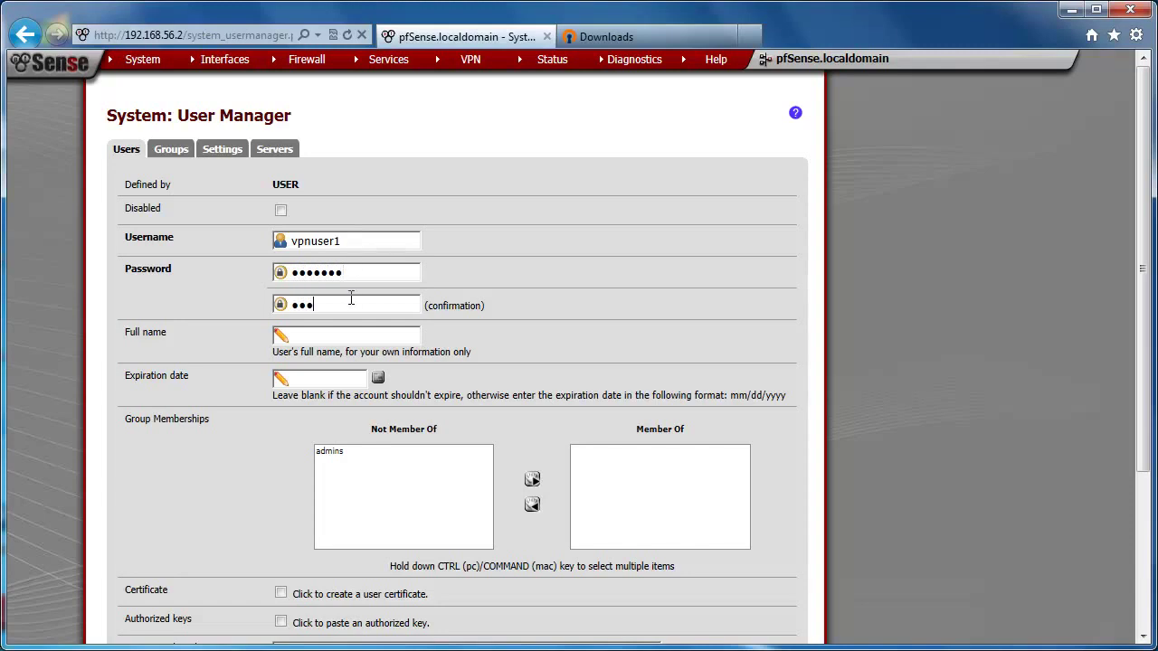
type("e")
Step: Give vpnuser1 a certificate named 'vpnuser' issued by My OpenVPN CA and save
scroll(338, 371, "down", 2)
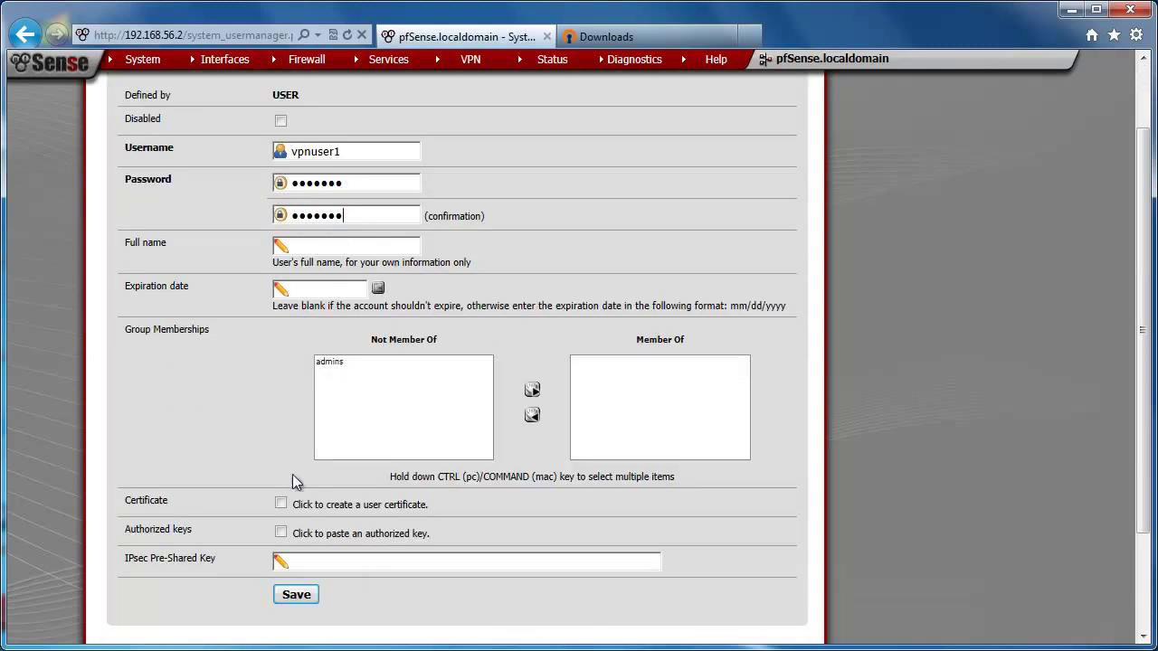
left_click(280, 503)
left_click(433, 509)
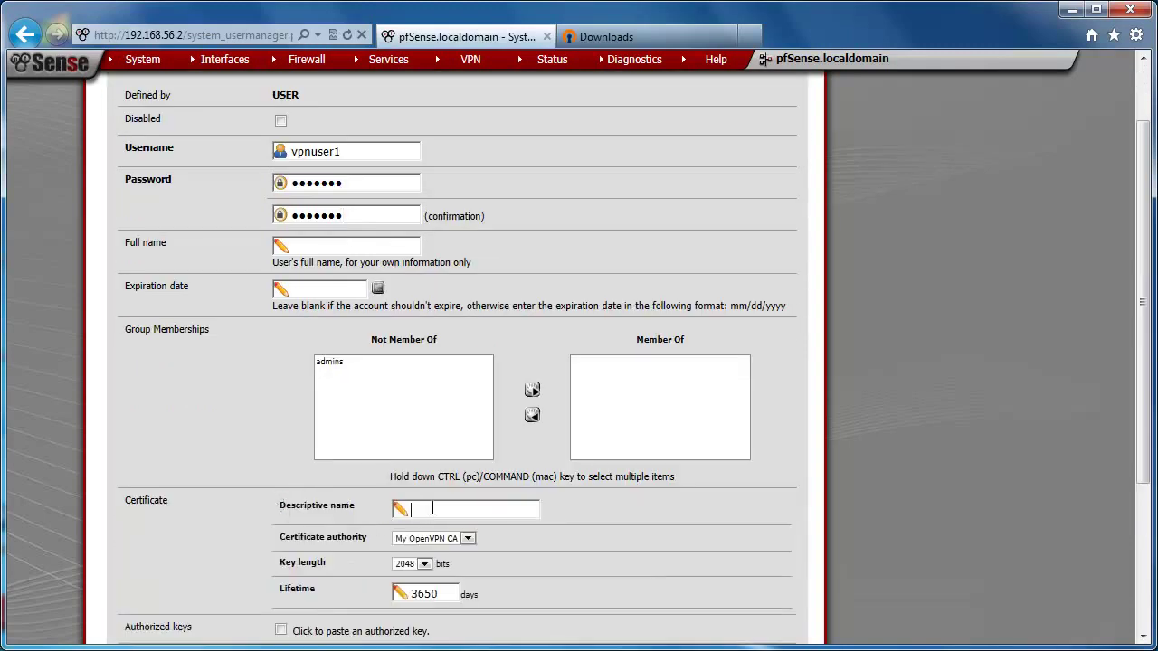
scroll(432, 511, "down", 4)
type("vpnuser")
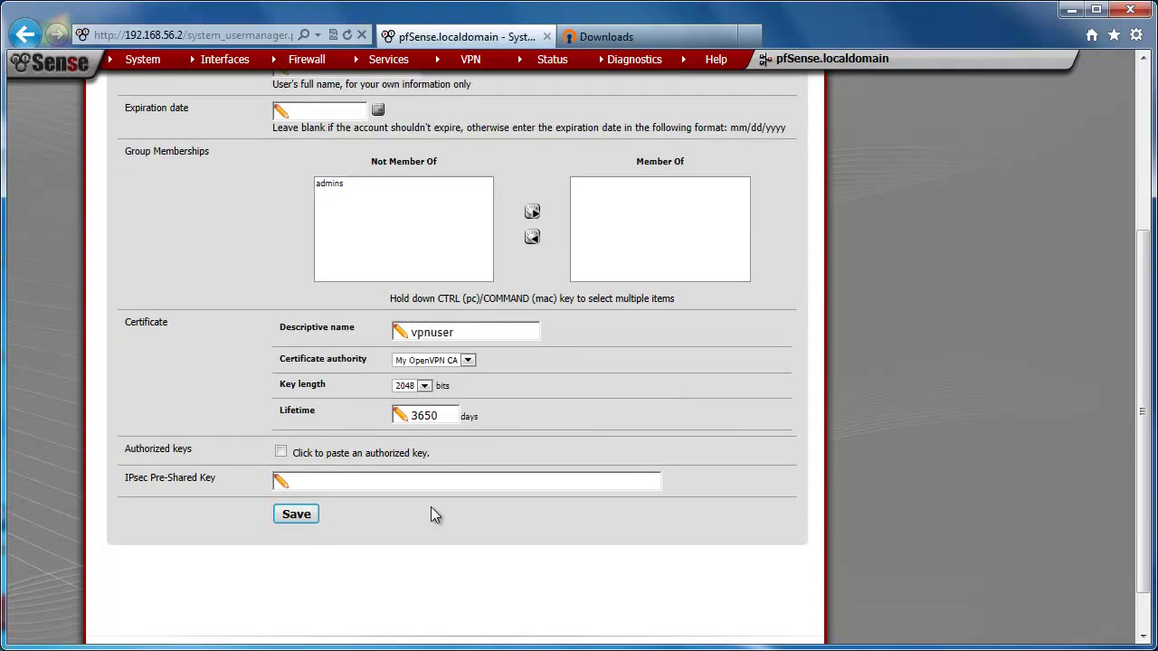
left_click(466, 360)
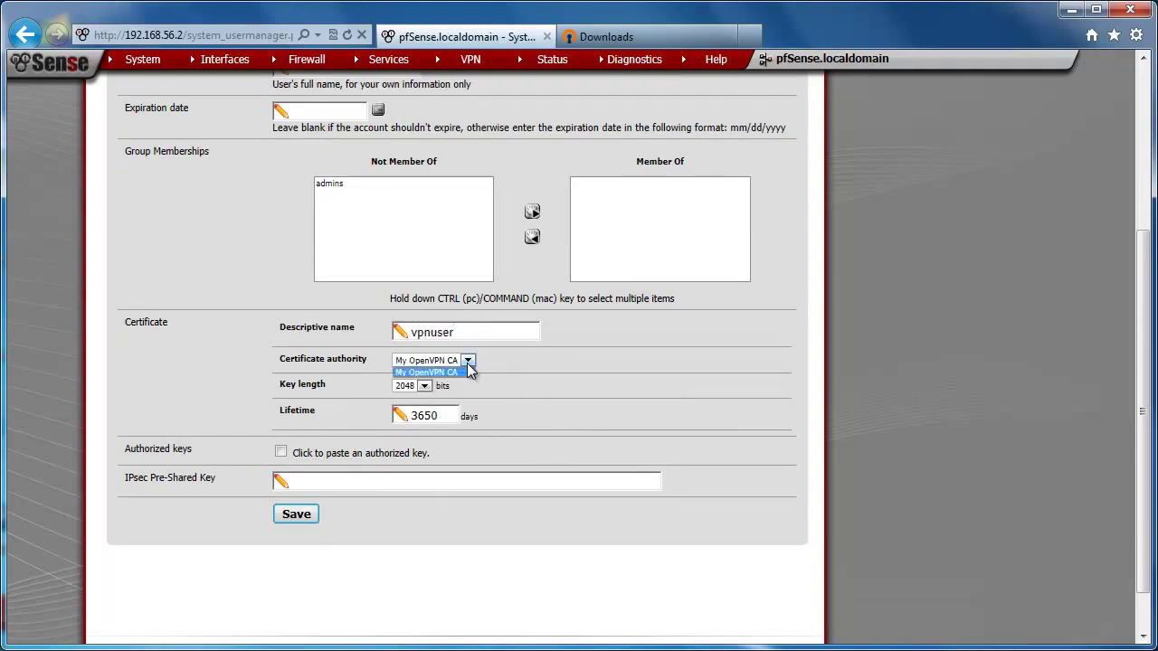
left_click(466, 372)
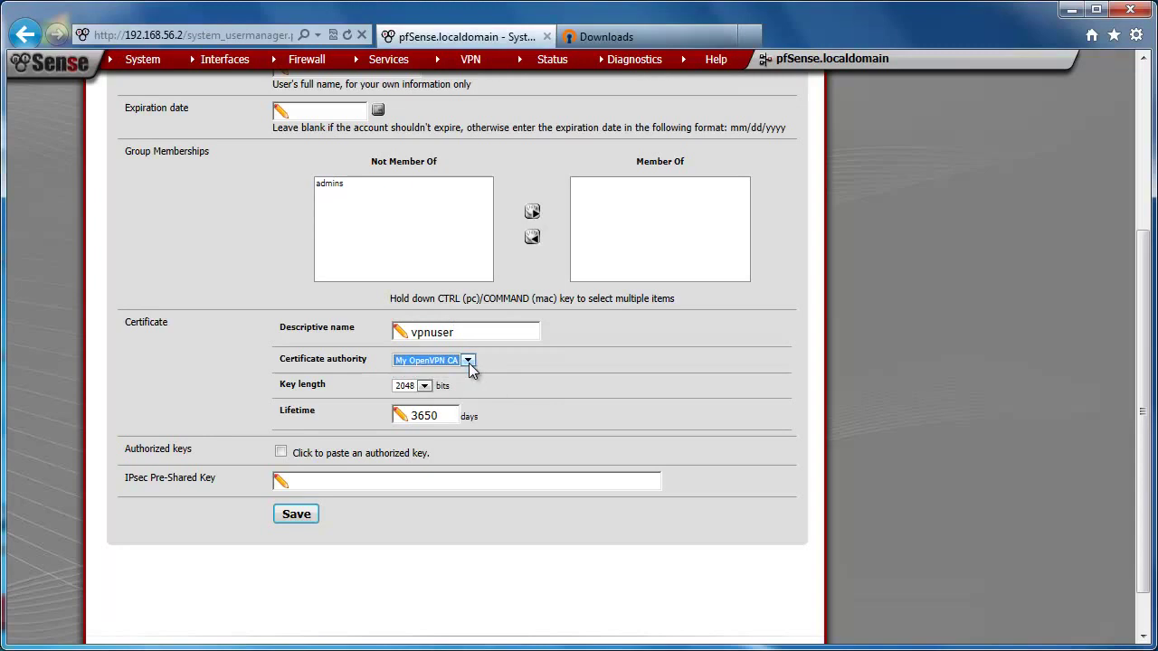
left_click(297, 515)
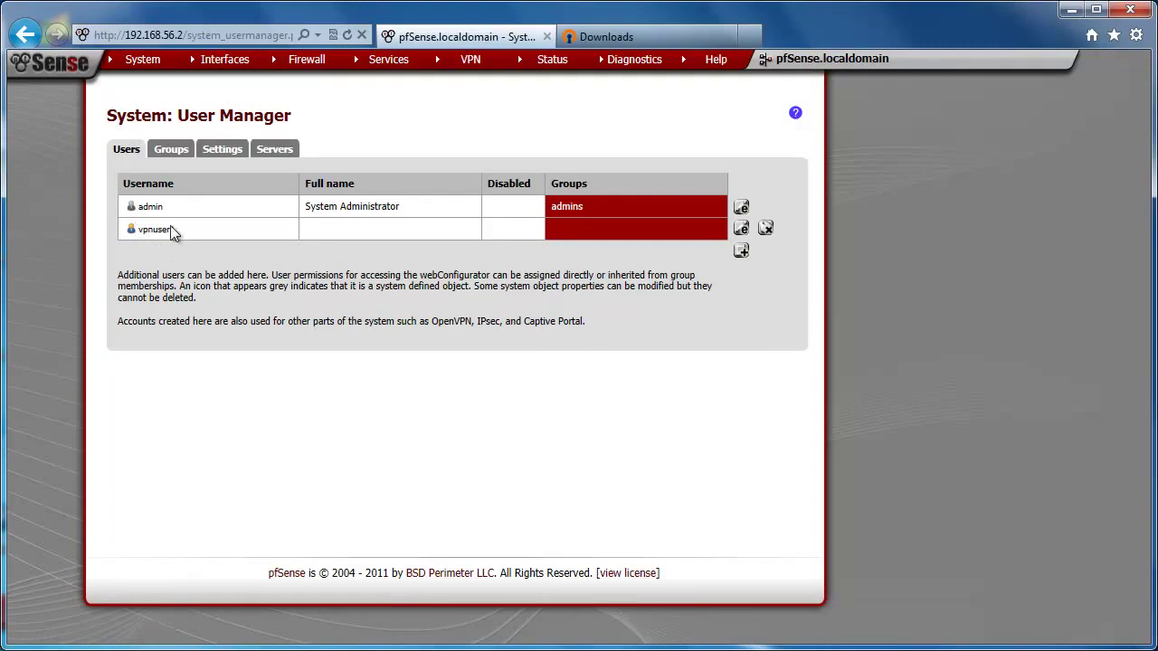
Step: Reopen vpnuser1's settings to confirm its certificate
left_click(743, 228)
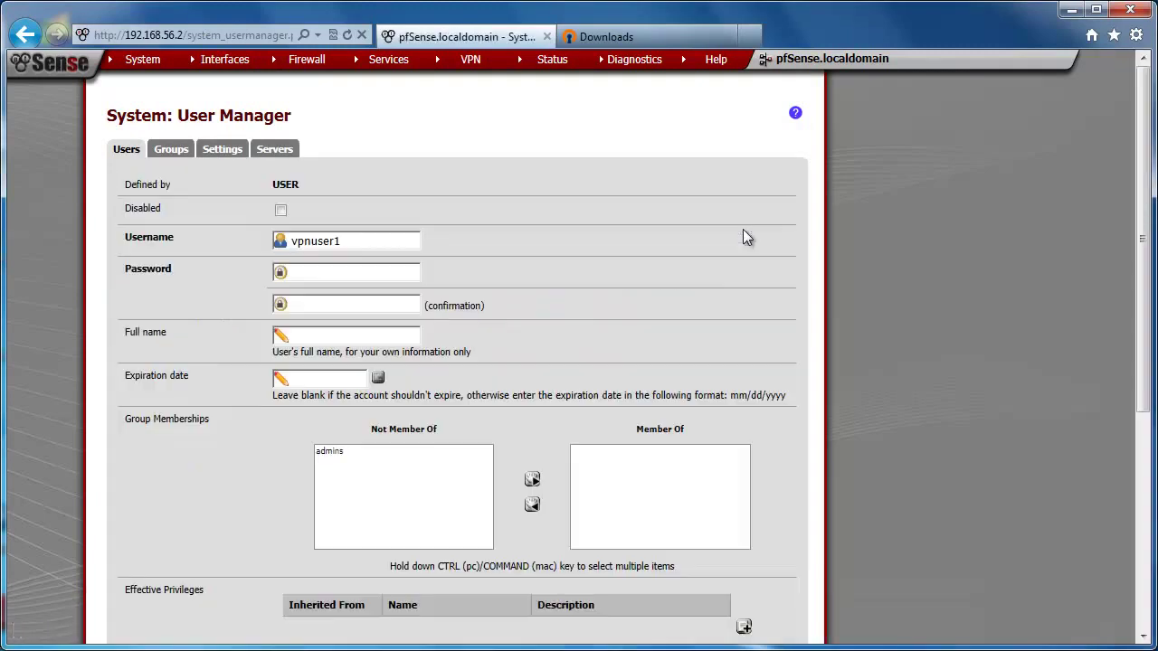
scroll(220, 331, "down", 5)
scroll(221, 331, "down", 1)
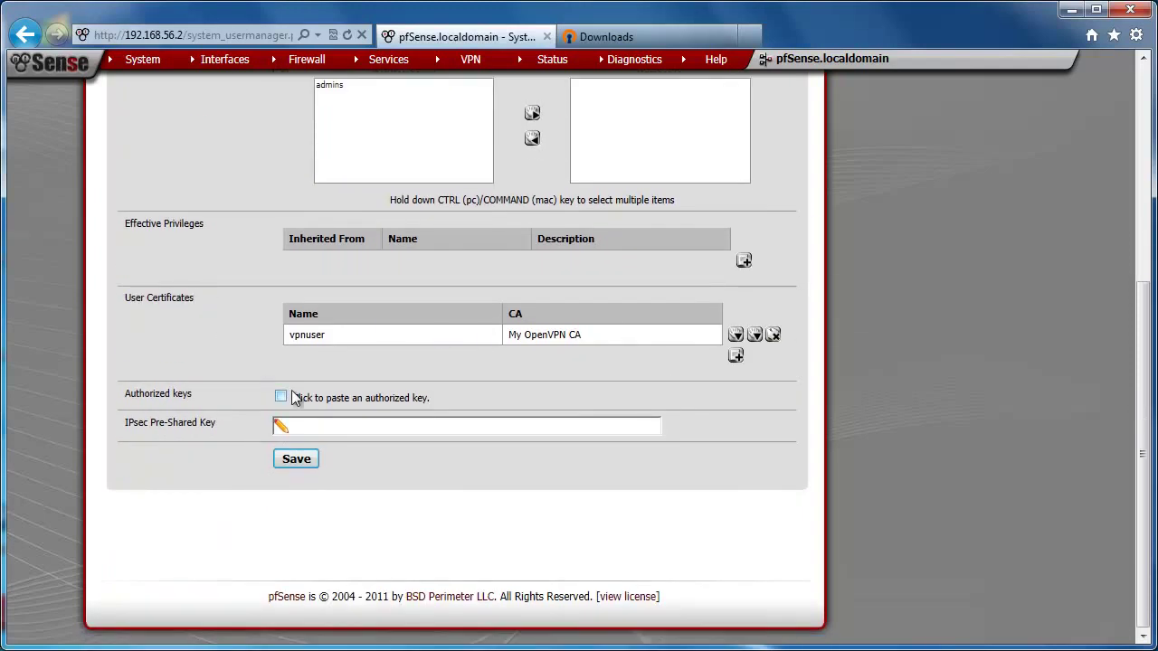
scroll(248, 357, "up", 4)
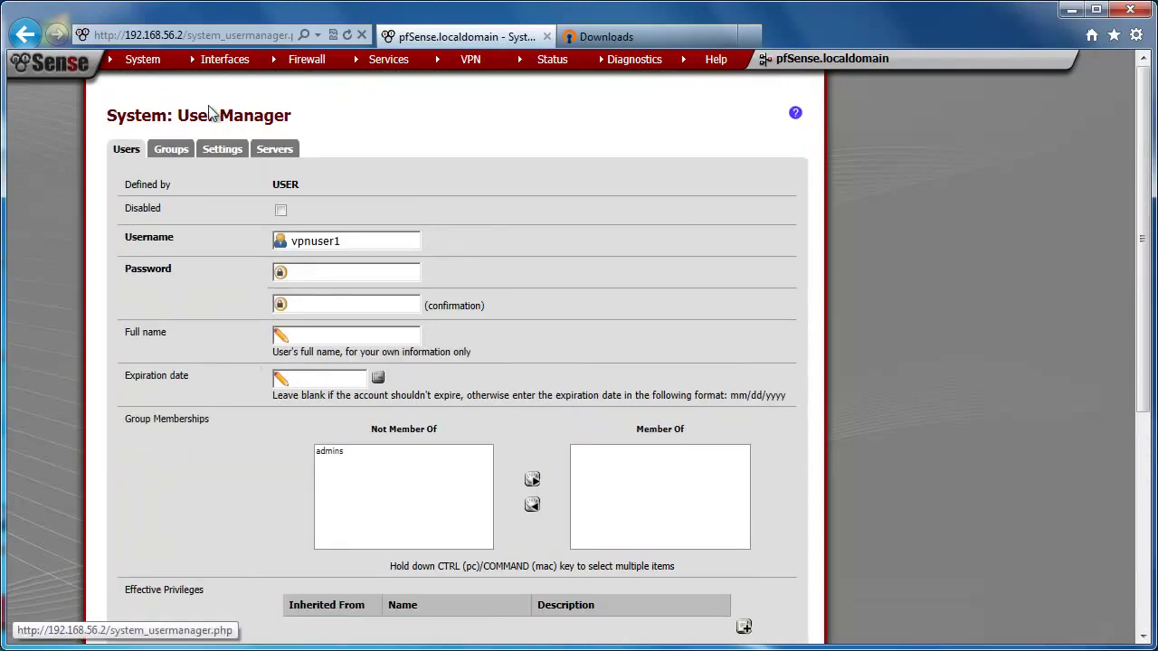
Step: Download vpnuser1's configuration archive pfSense-udp-1194-config.zip from OpenVPN Client Export
mouse_move(470, 59)
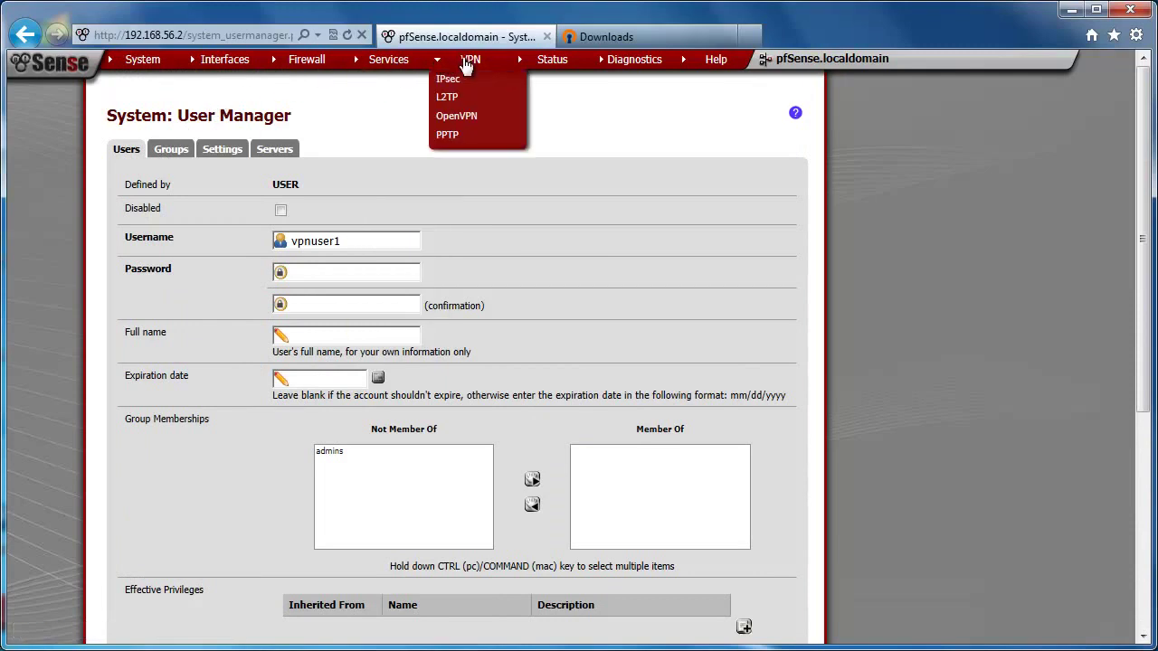
left_click(457, 118)
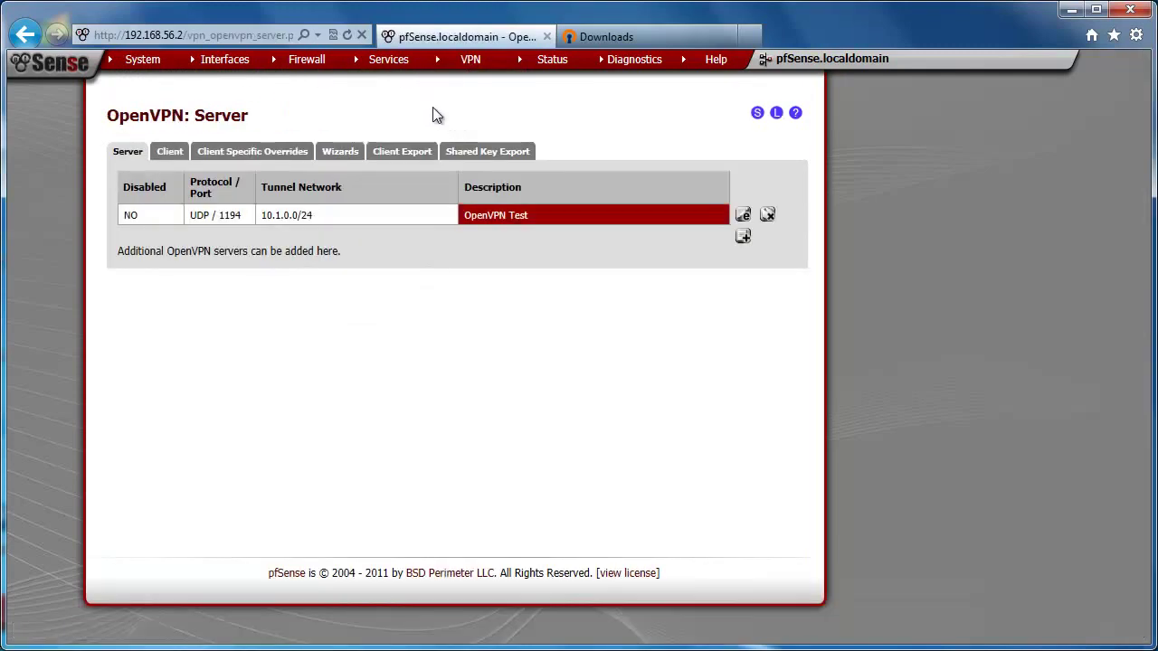
left_click(395, 156)
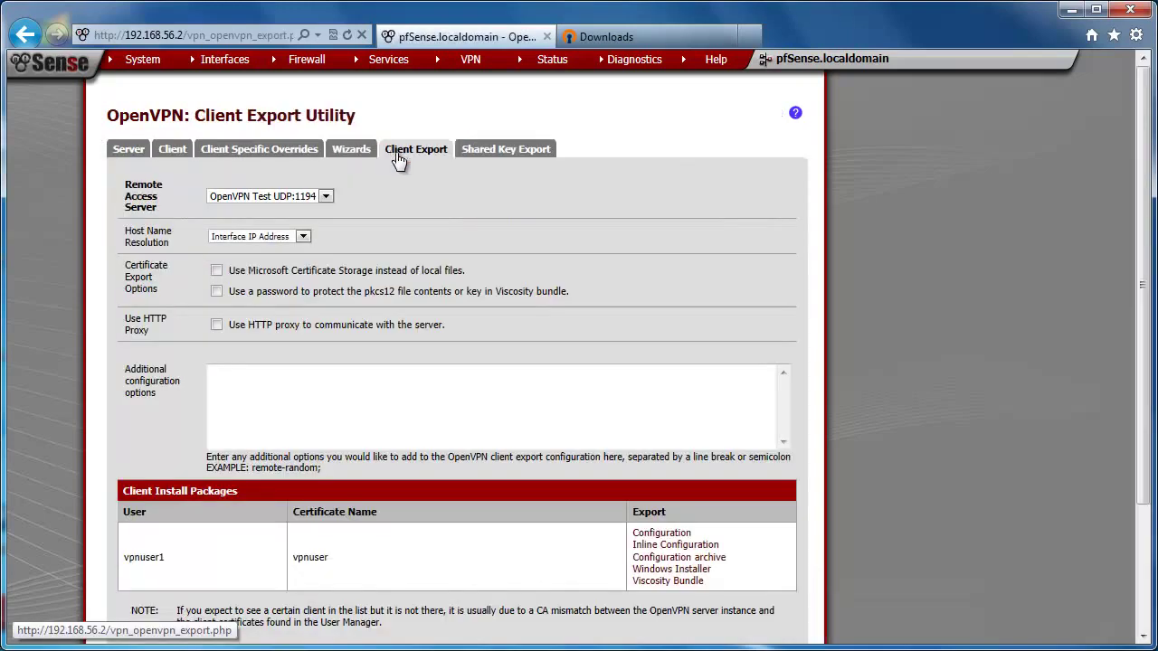
scroll(341, 283, "down", 3)
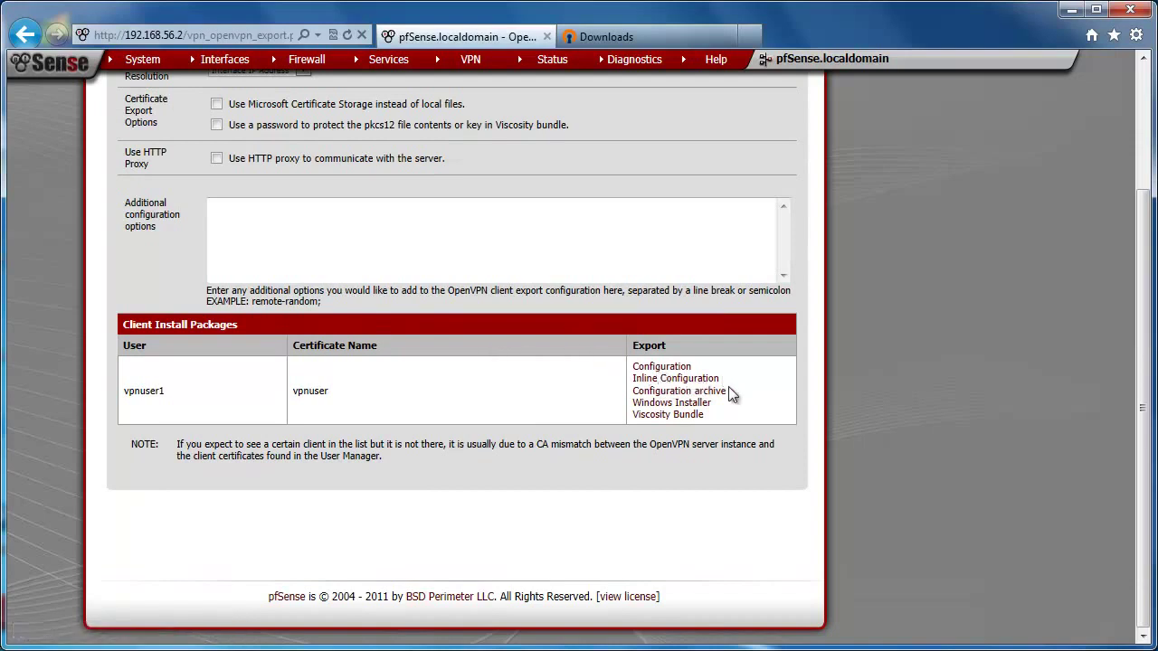
left_click(675, 391)
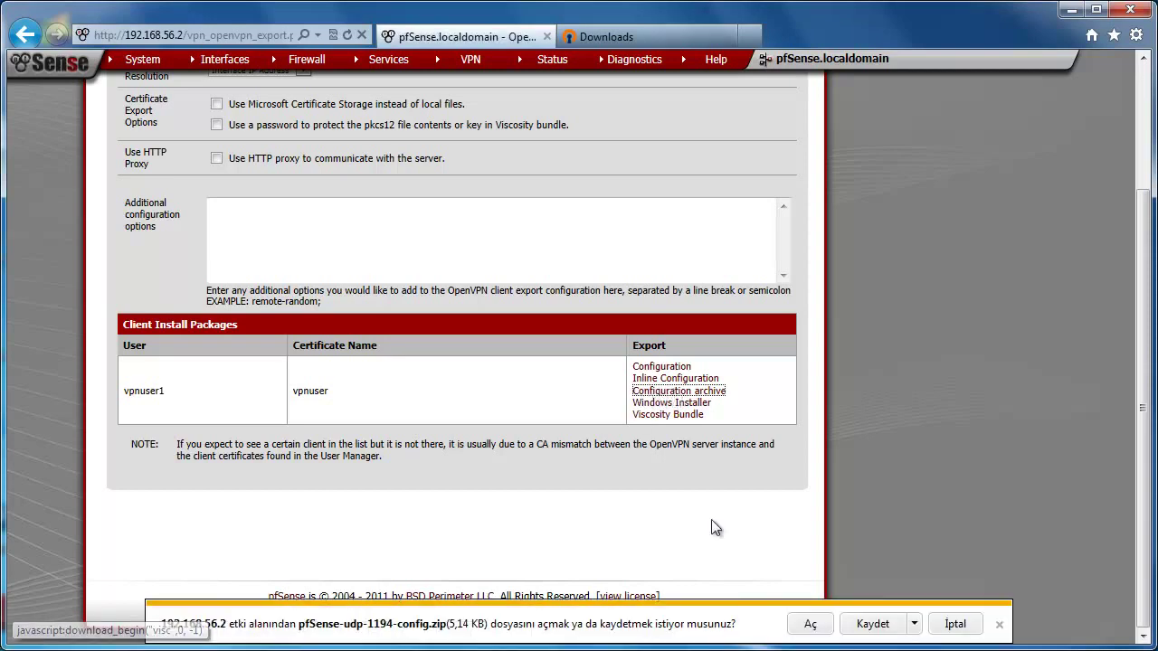
left_click(872, 624)
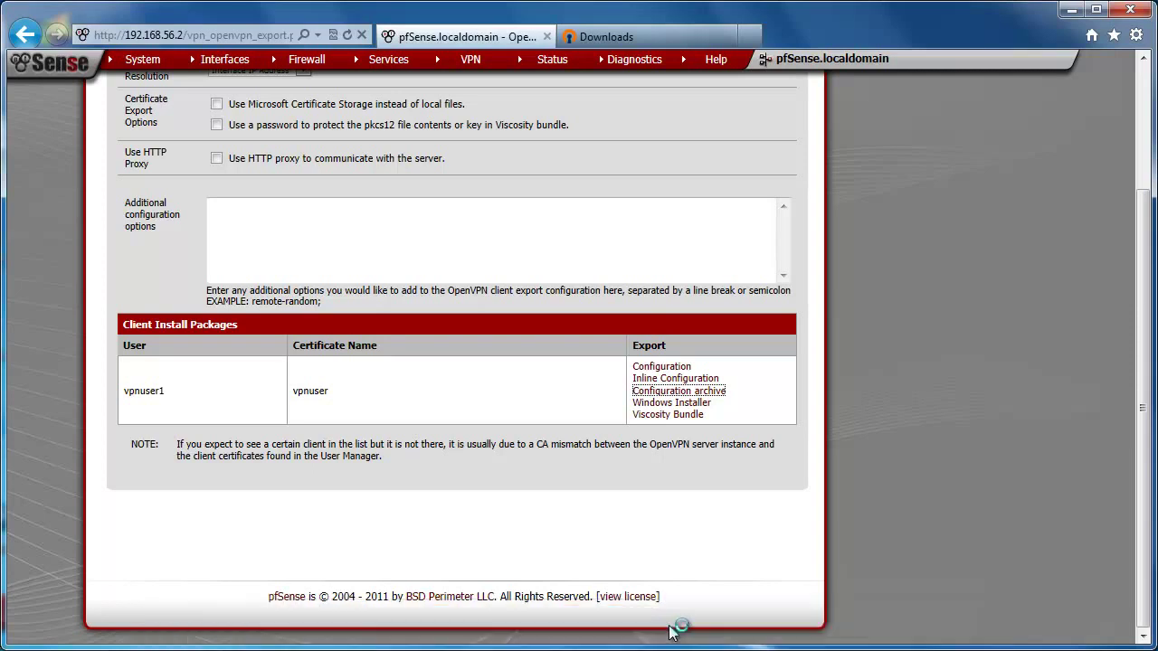
Step: Extract pfSense-udp-1194-config.zip to the Desktop (Masaüstü) with WinRAR, then close the archive
left_click(672, 626)
left_click(150, 183)
left_click(580, 295)
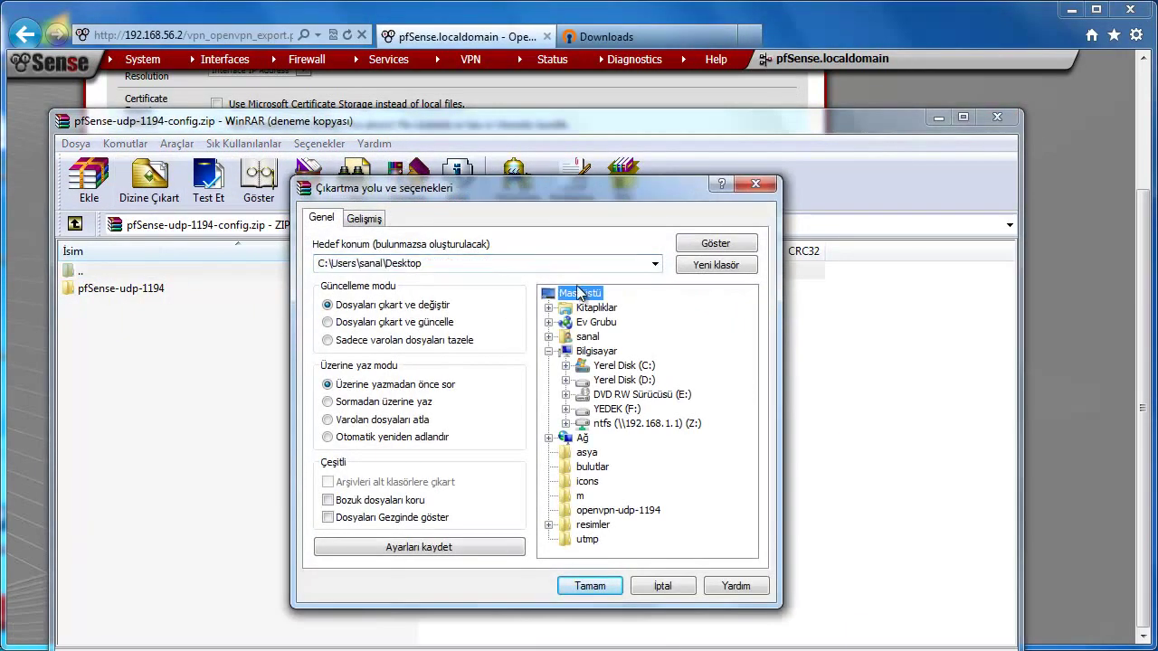
left_click(590, 585)
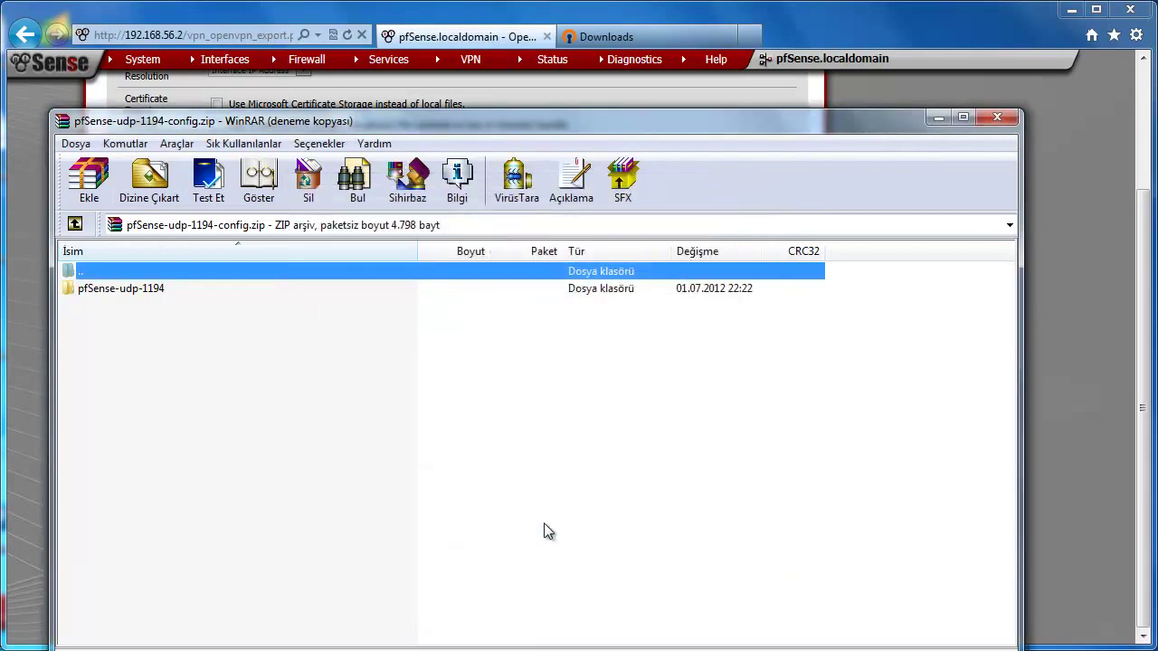
left_click(996, 117)
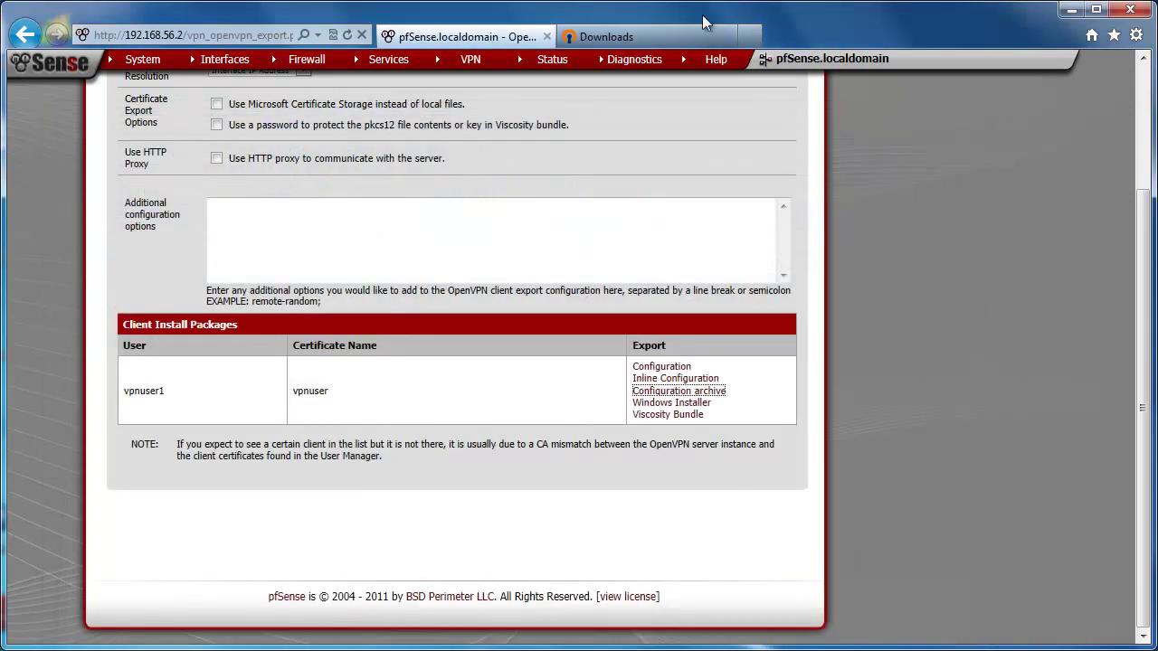
Step: Download openvpn-2.2.2-install.exe from the Windows Installer row on openvpn.net and run it
left_click(609, 40)
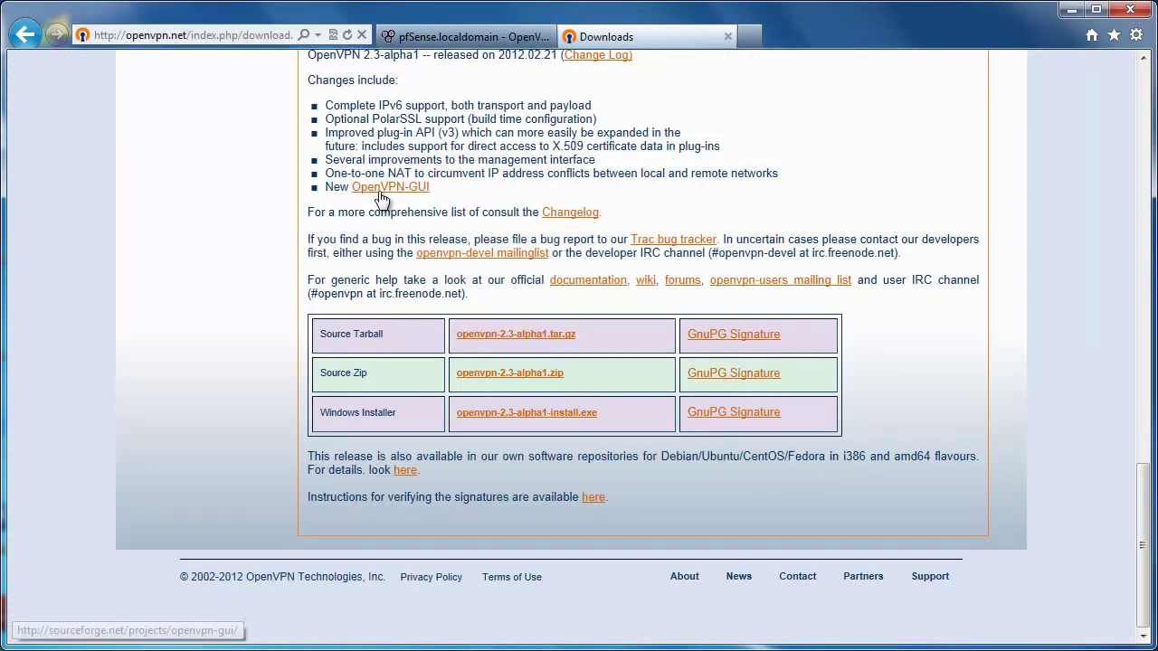
scroll(378, 200, "up", 2)
scroll(378, 200, "up", 1)
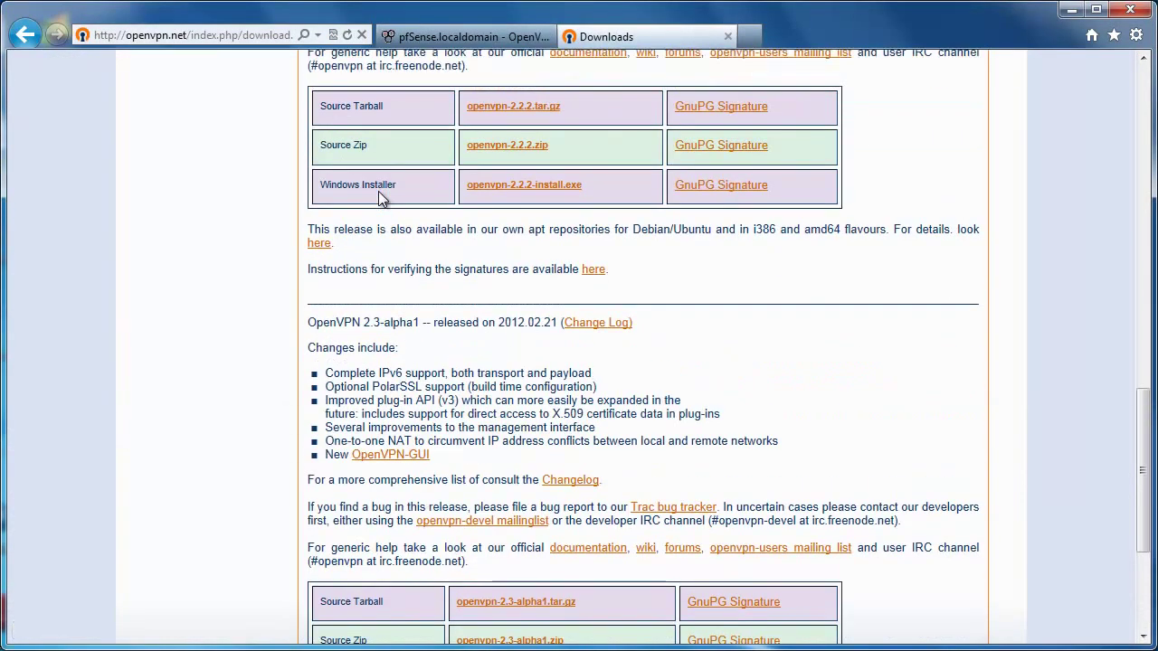
scroll(380, 197, "up", 4)
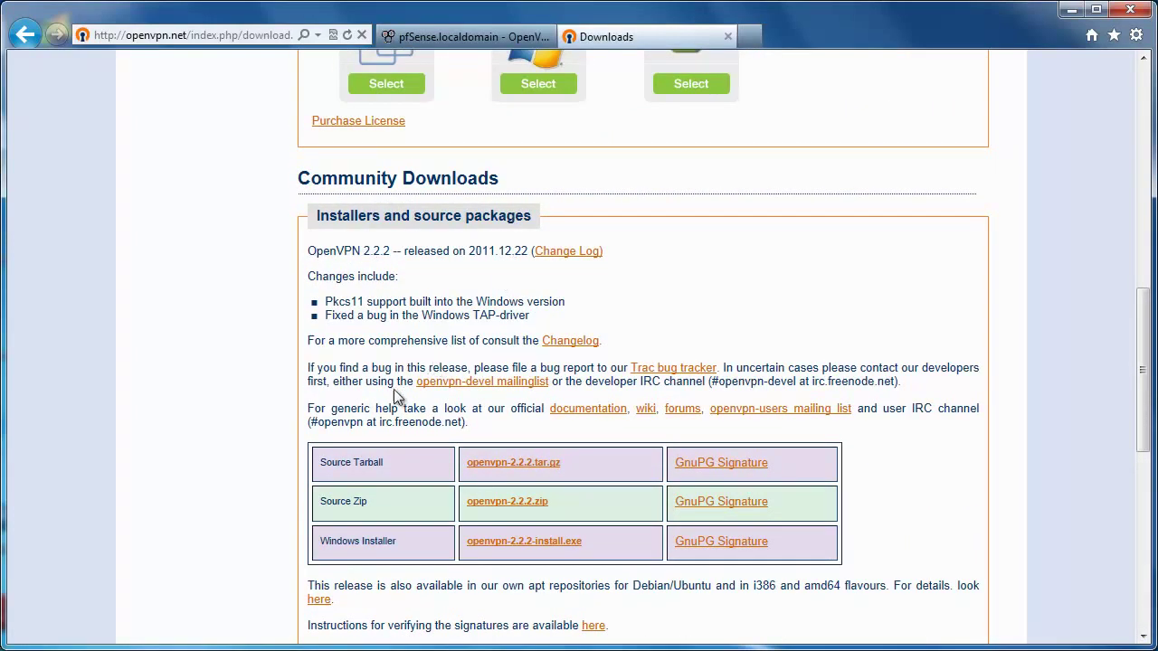
scroll(408, 450, "down", 1)
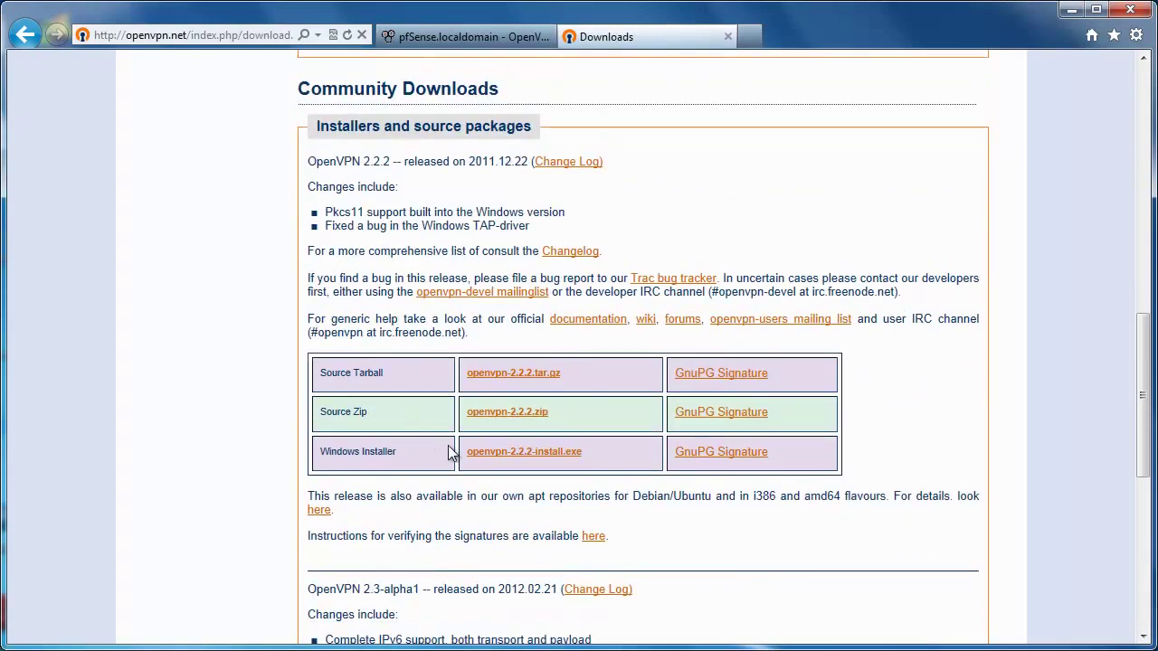
left_click(518, 462)
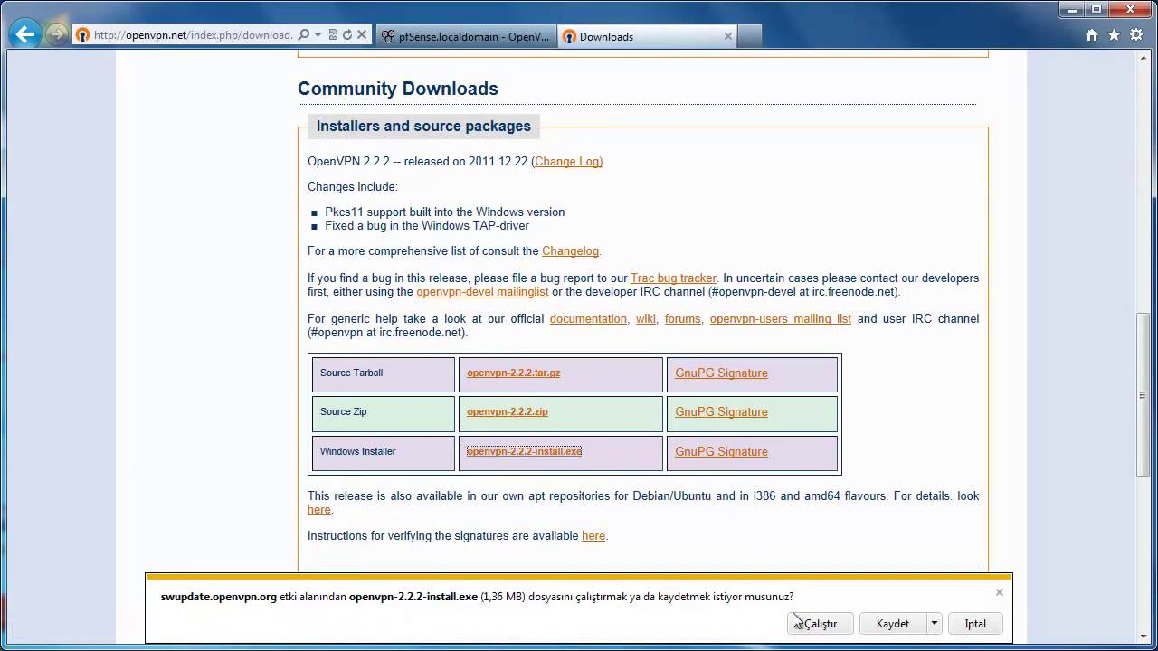
left_click(819, 624)
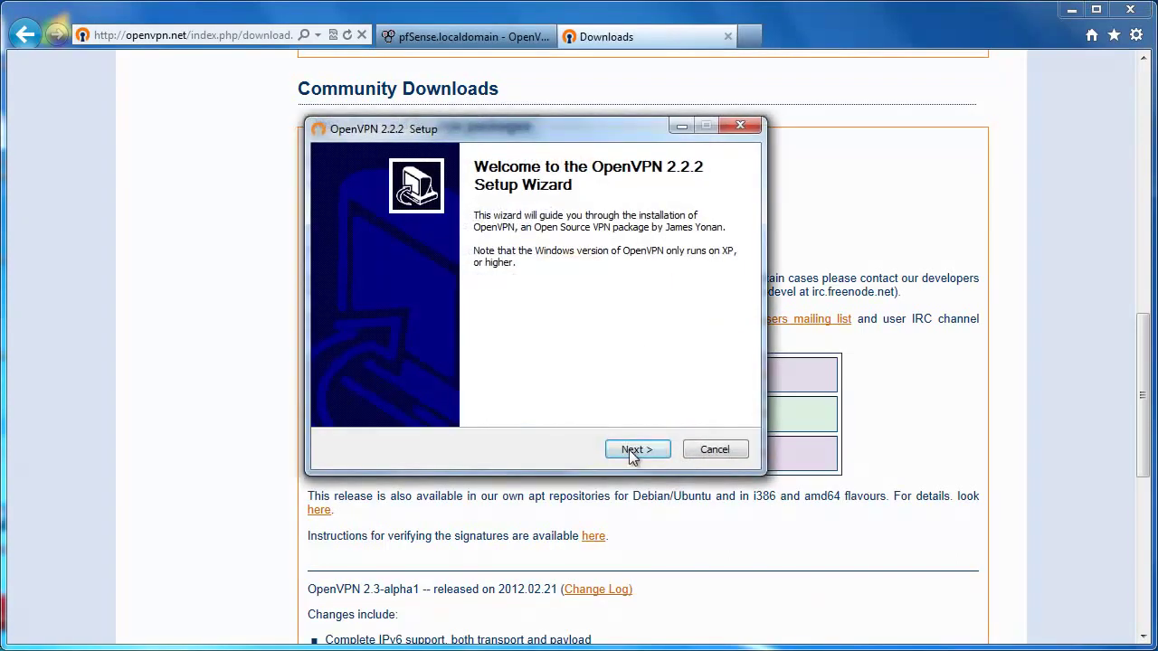
Step: Install OpenVPN 2.2.2 with default components and location, finishing with Show Readme unchecked
left_click(628, 448)
left_click(636, 450)
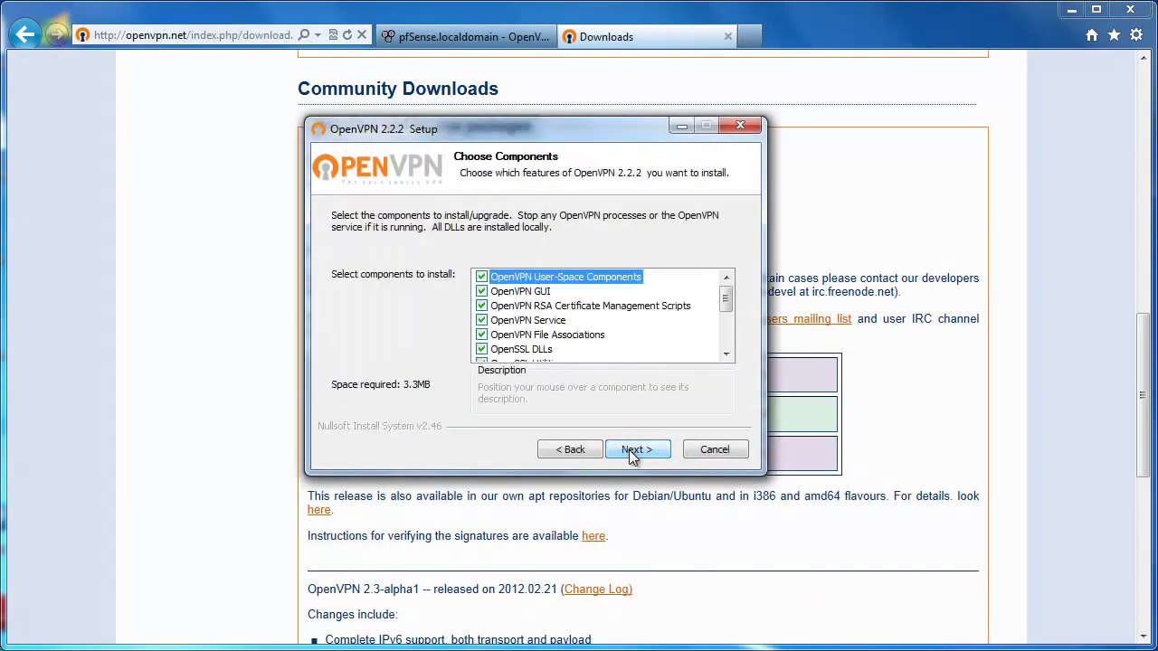
left_click(630, 453)
left_click(630, 452)
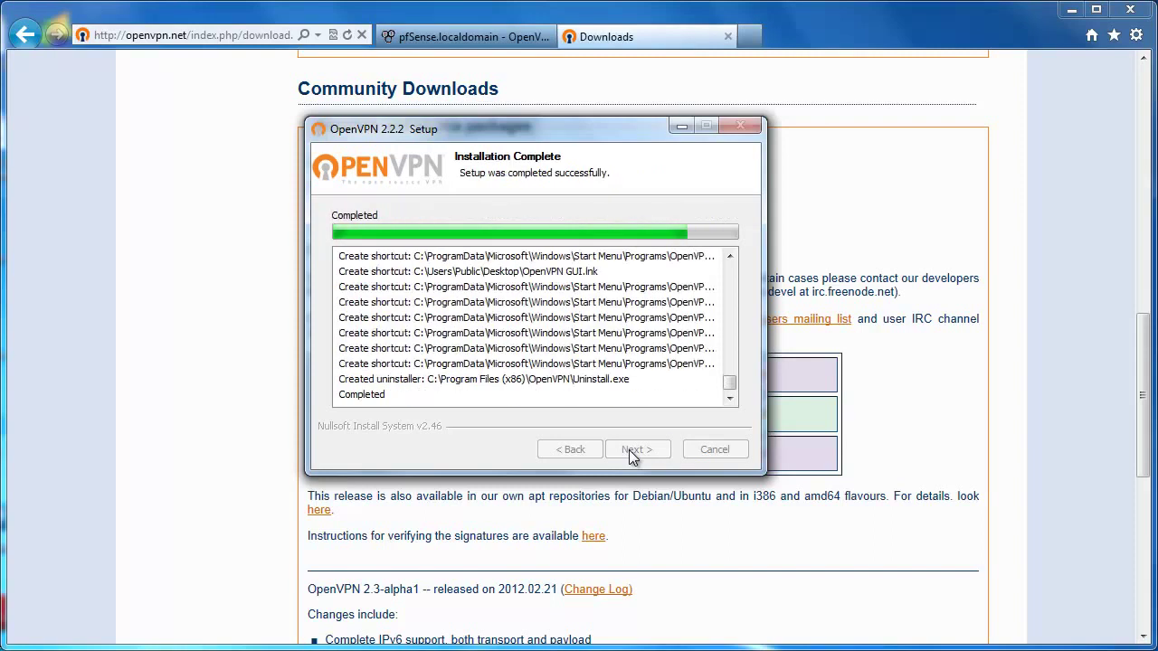
left_click(634, 449)
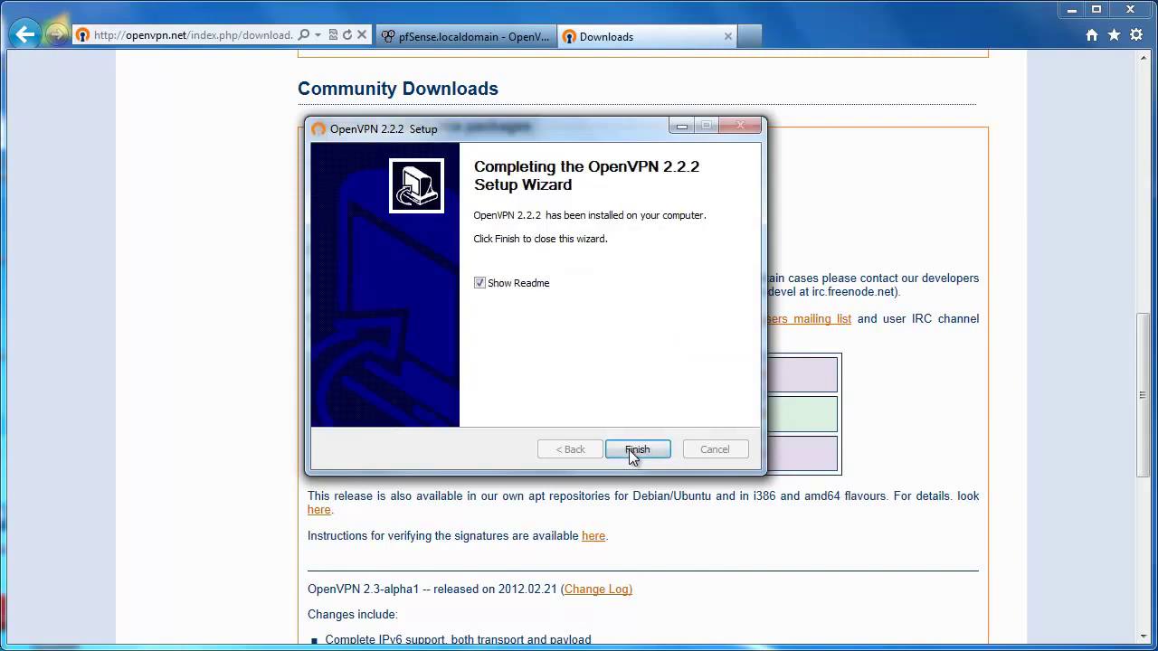
left_click(522, 284)
left_click(633, 450)
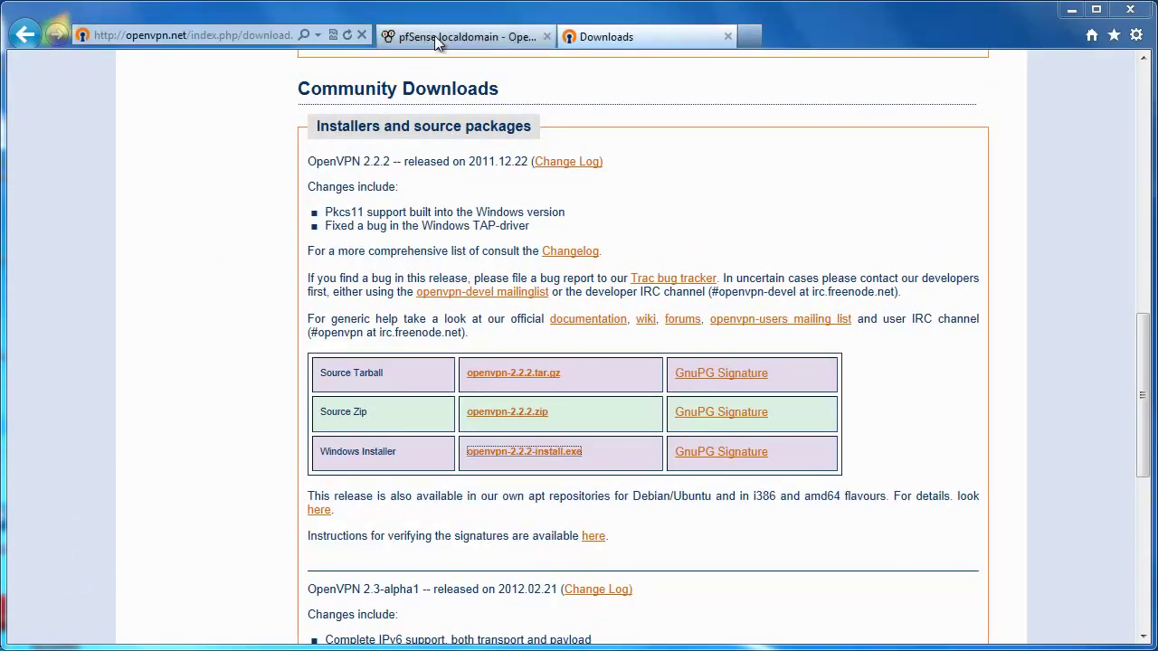
Step: Uncheck Block private networks and Block bogon networks on the WAN interface, then save and apply
left_click(434, 36)
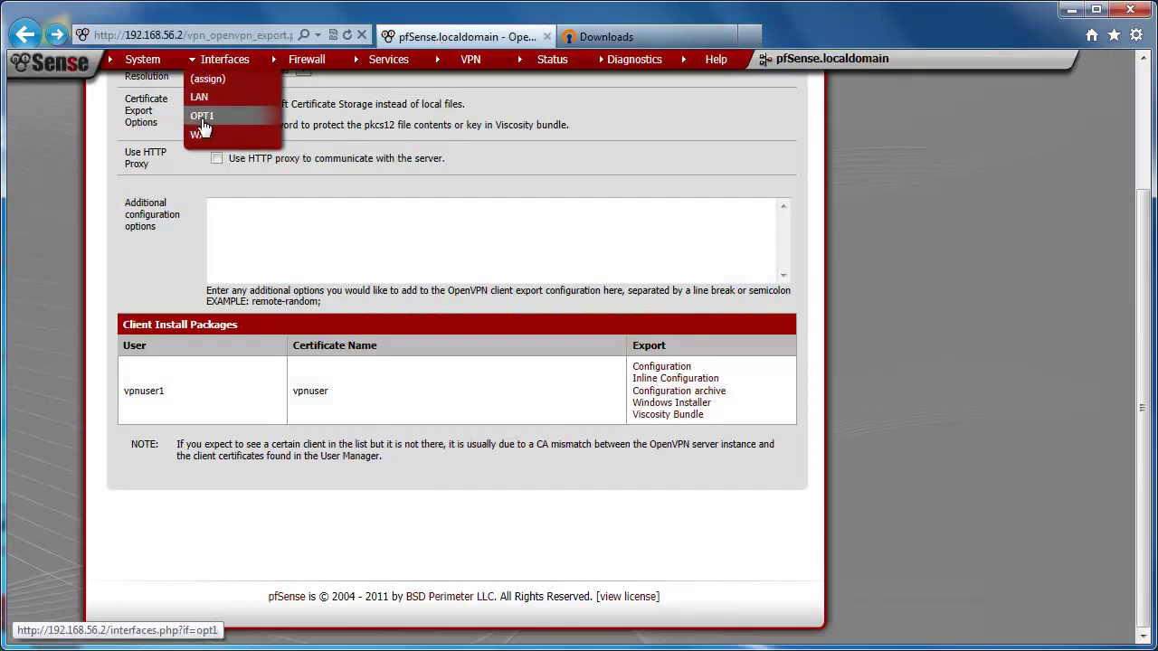
left_click(200, 137)
scroll(211, 257, "down", 6)
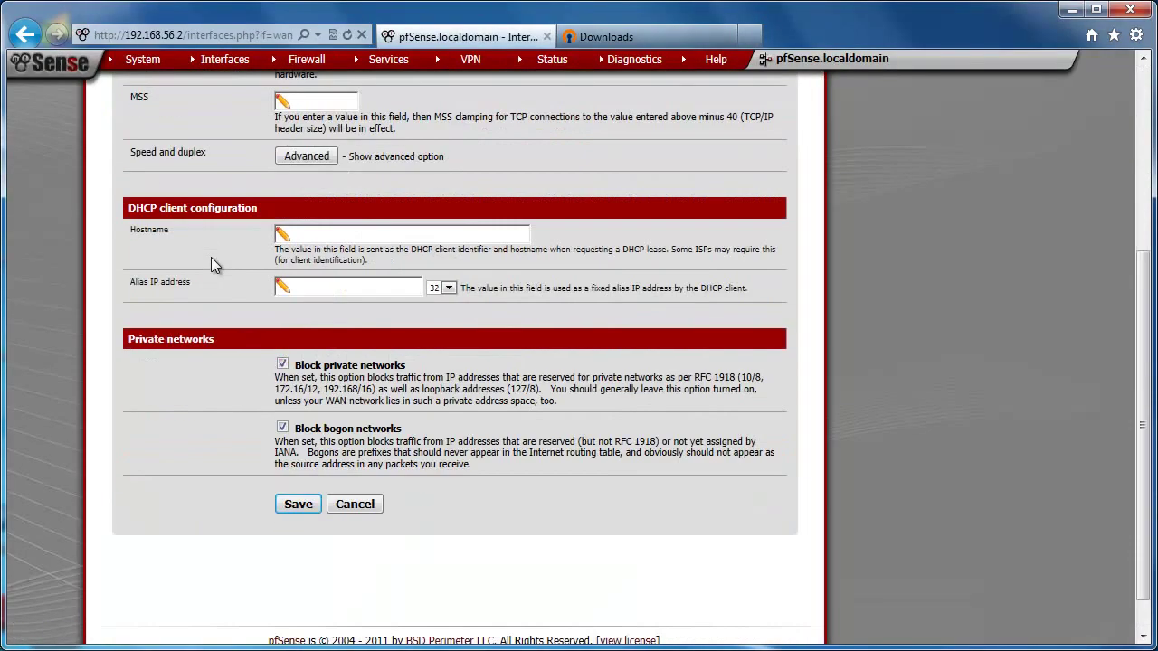
left_click(282, 382)
left_click(283, 319)
left_click(299, 458)
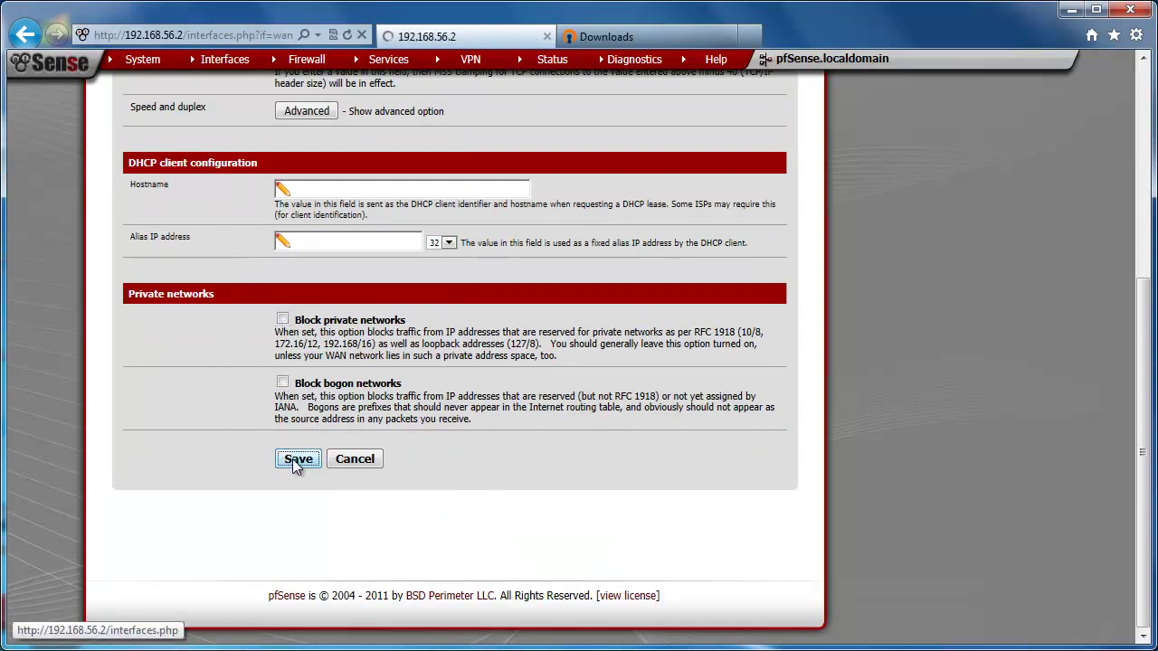
left_click(722, 193)
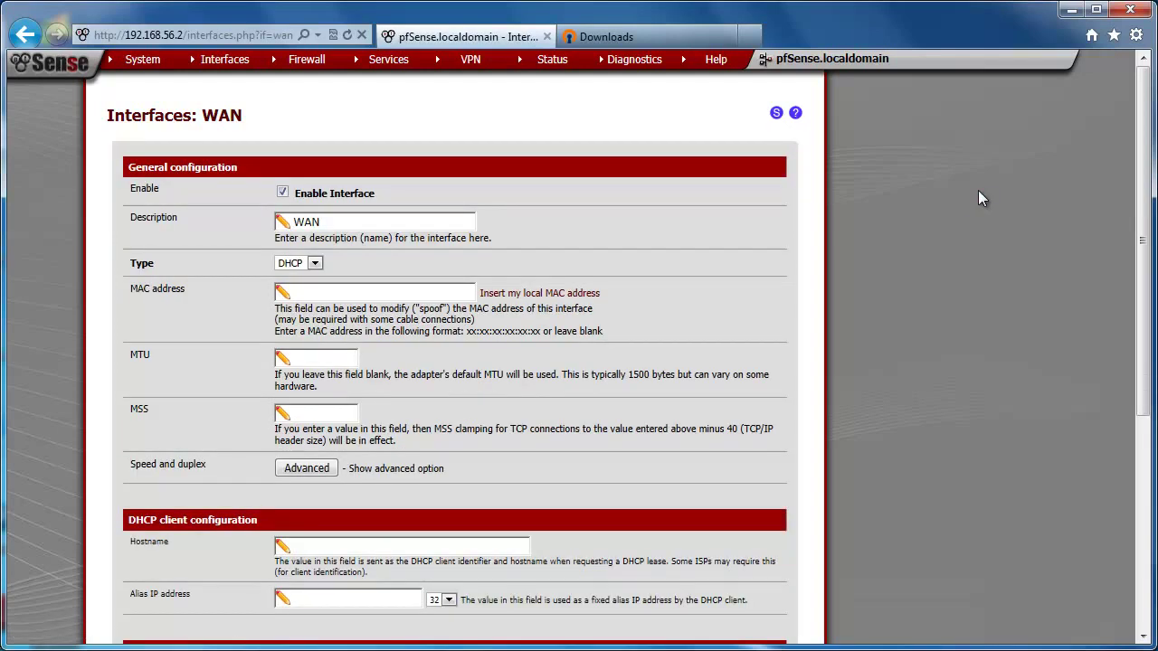
Step: Bring up the Status > OpenVPN page, then return to the exported config folder
mouse_move(546, 59)
left_click(557, 231)
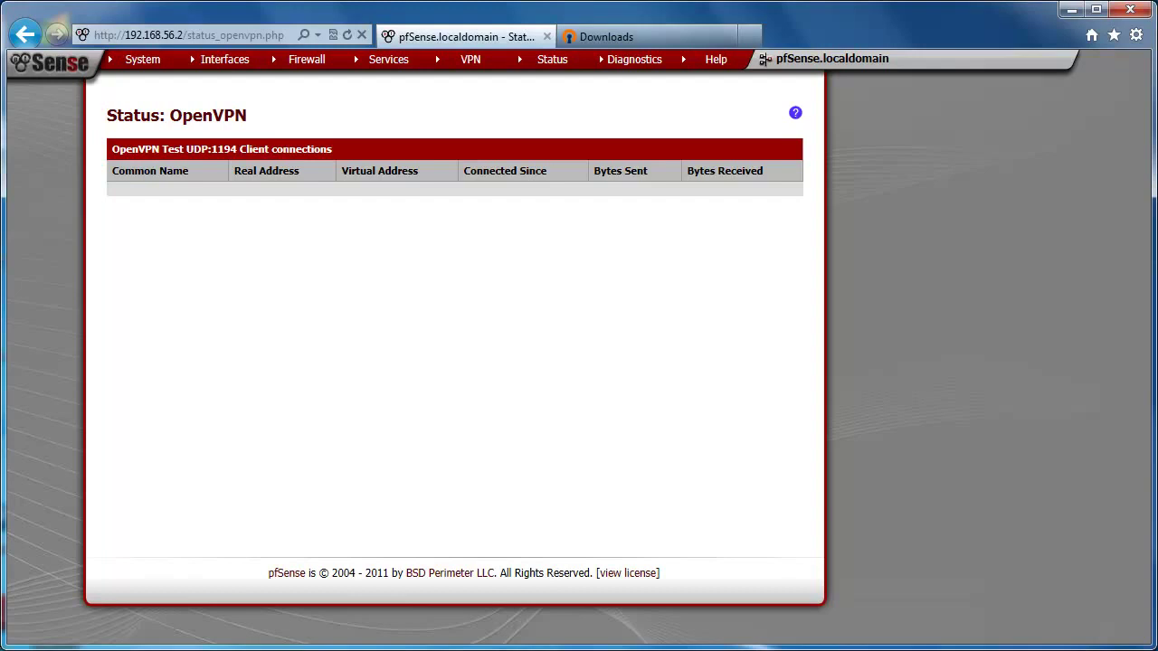
key("alt+Tab")
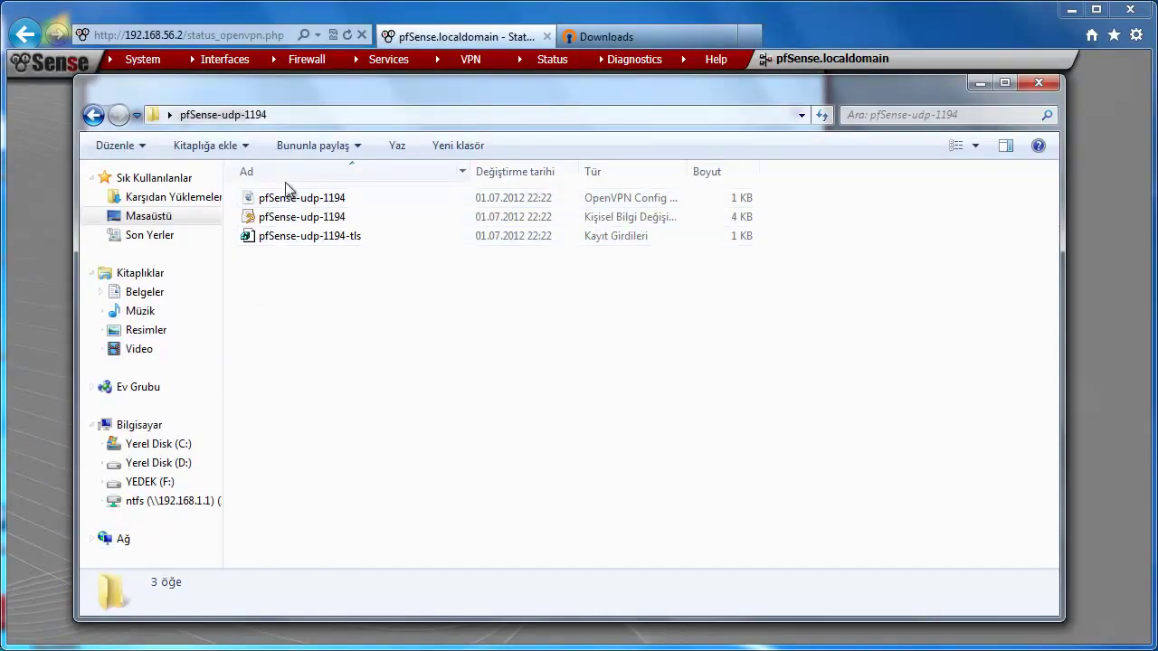
Step: Start OpenVPN on the pfSense-udp-1194 config file from its right-click menu
right_click(285, 197)
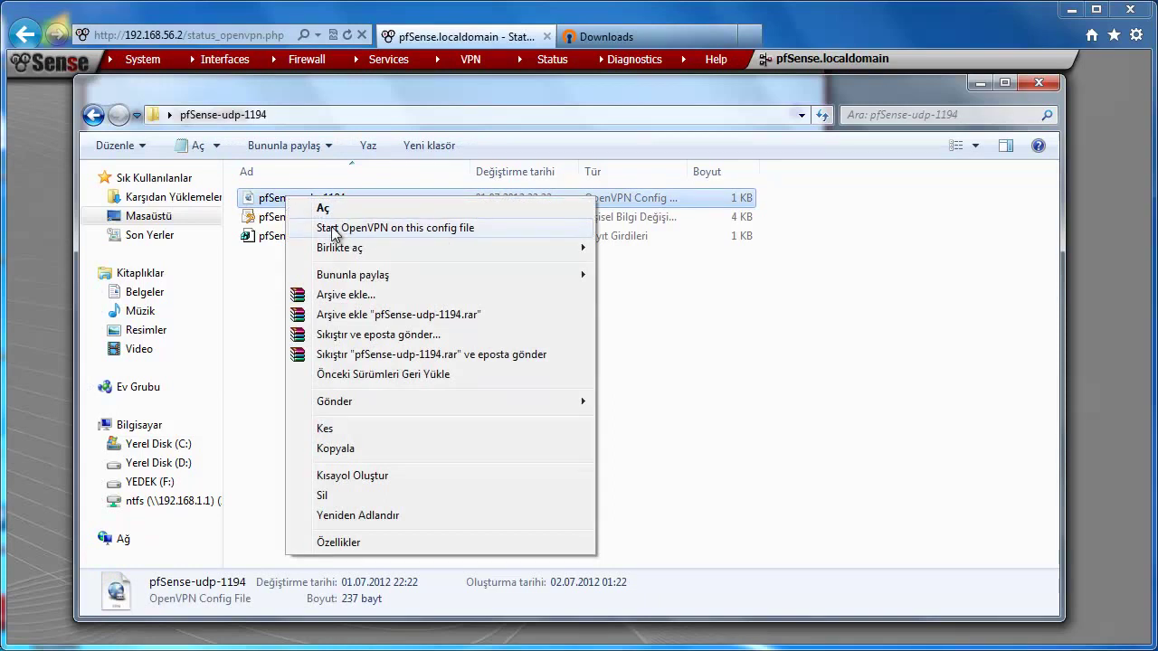
left_click(404, 230)
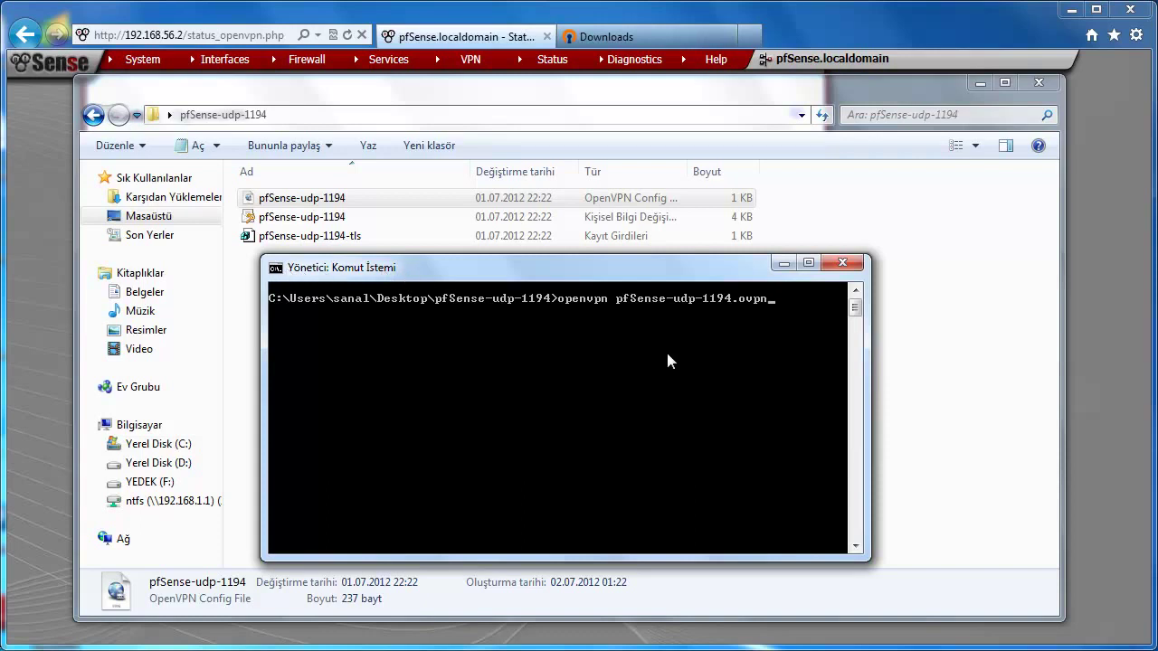
Step: Run openvpn pfSense-udp-1194.ovpn and authenticate with the VPN user's username and password
key("Return")
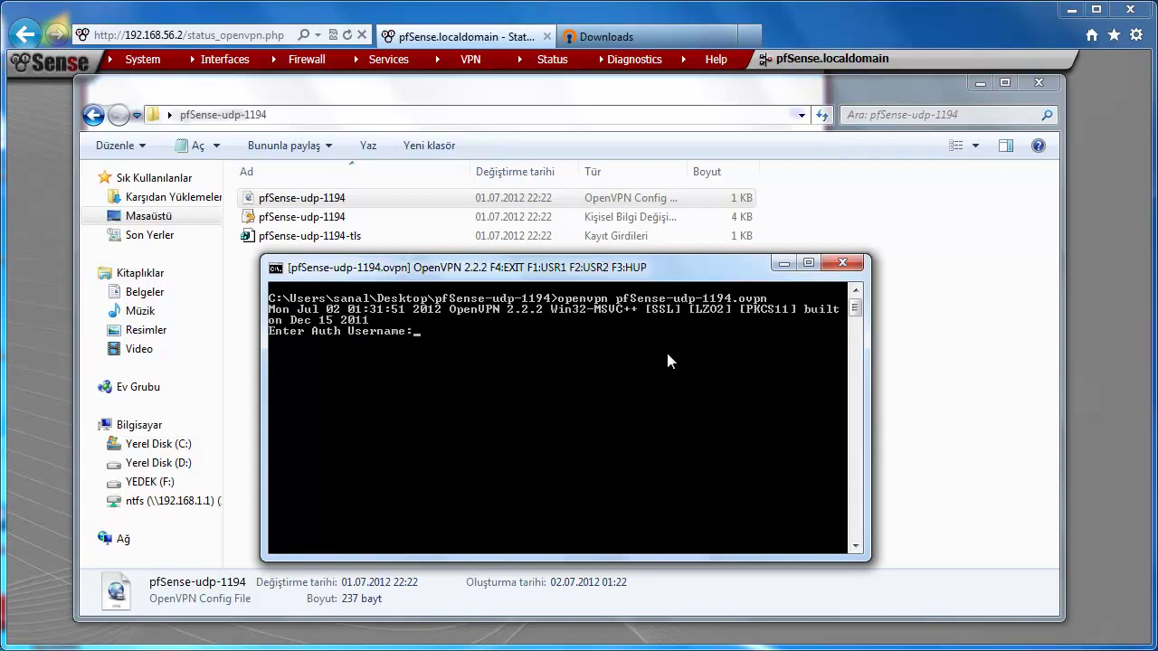
type("vpnuser1")
key("Return")
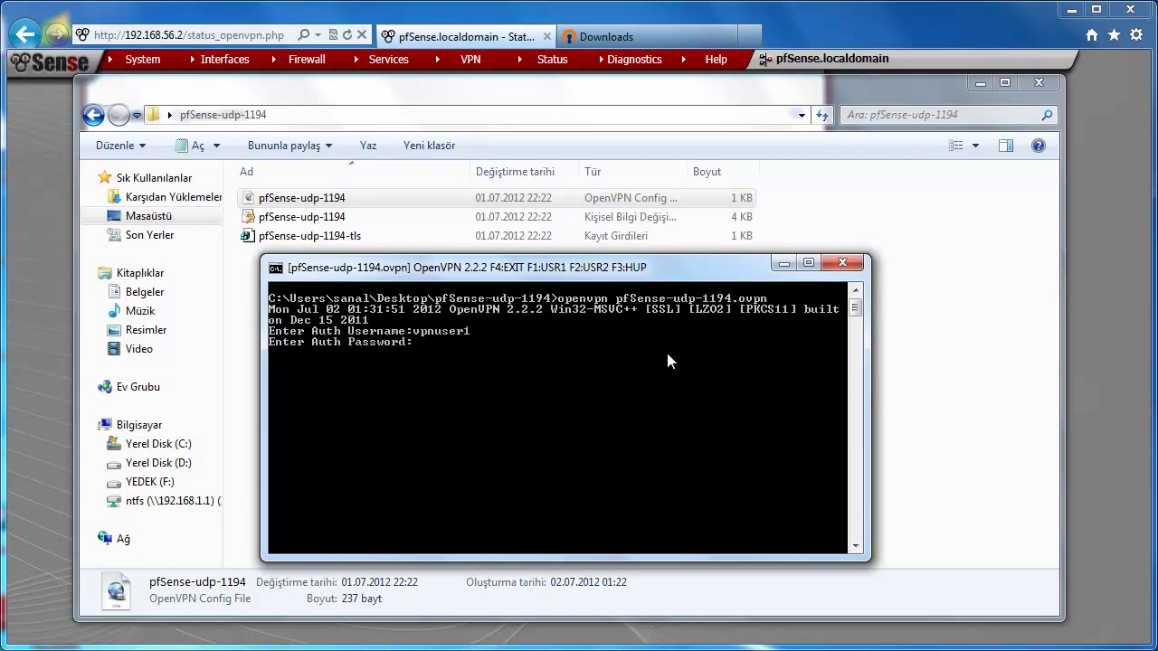
key("Return")
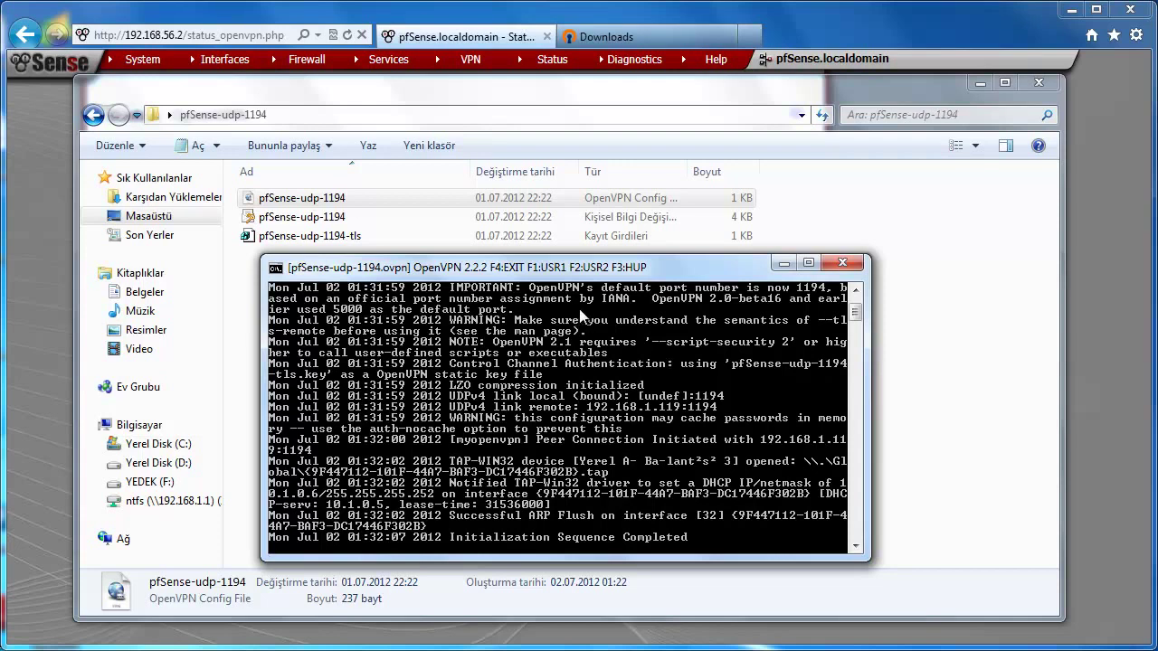
Step: Bring the pfSense status page forward, close the Downloads tab, and show hidden tray icons
left_click(819, 23)
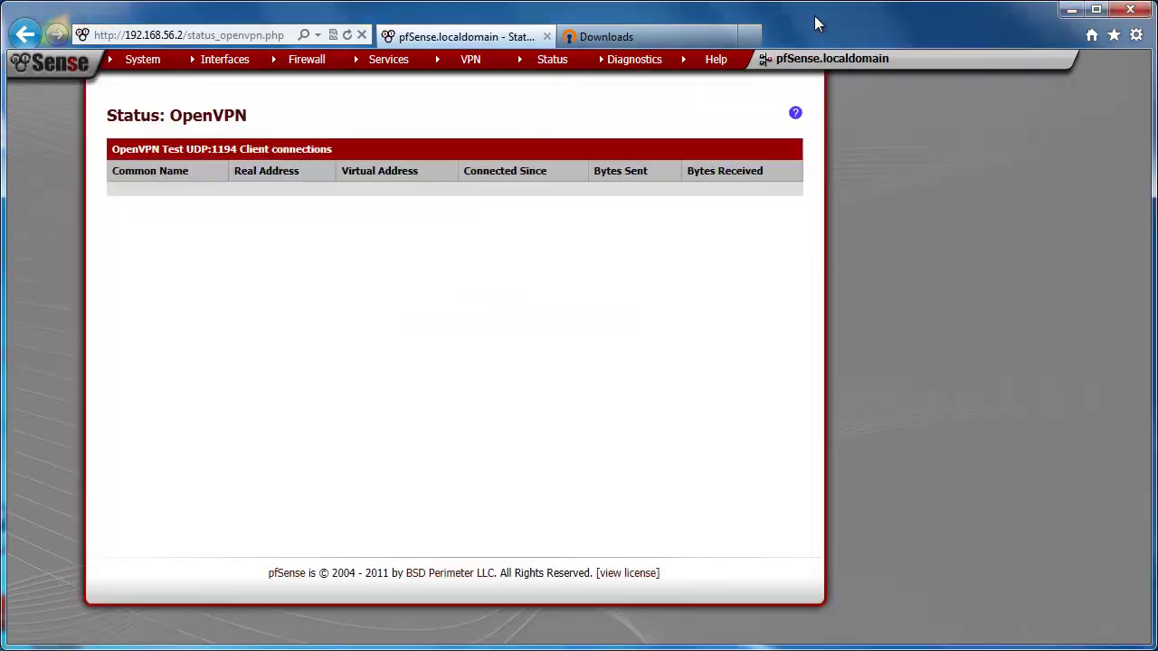
left_click(348, 34)
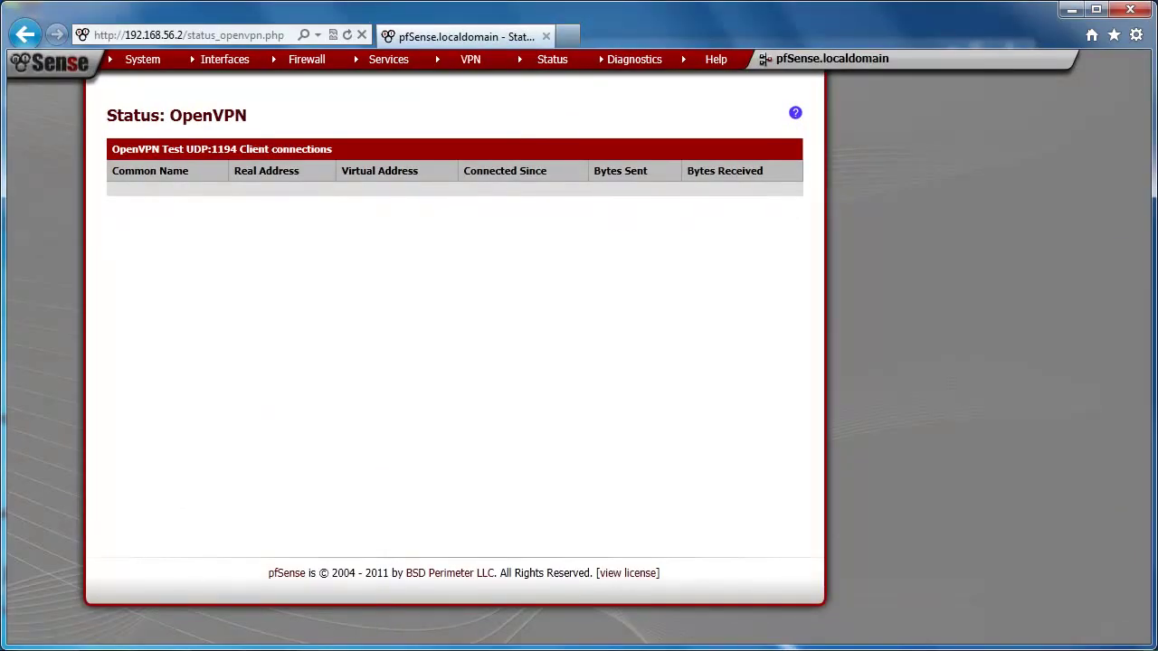
left_click(995, 648)
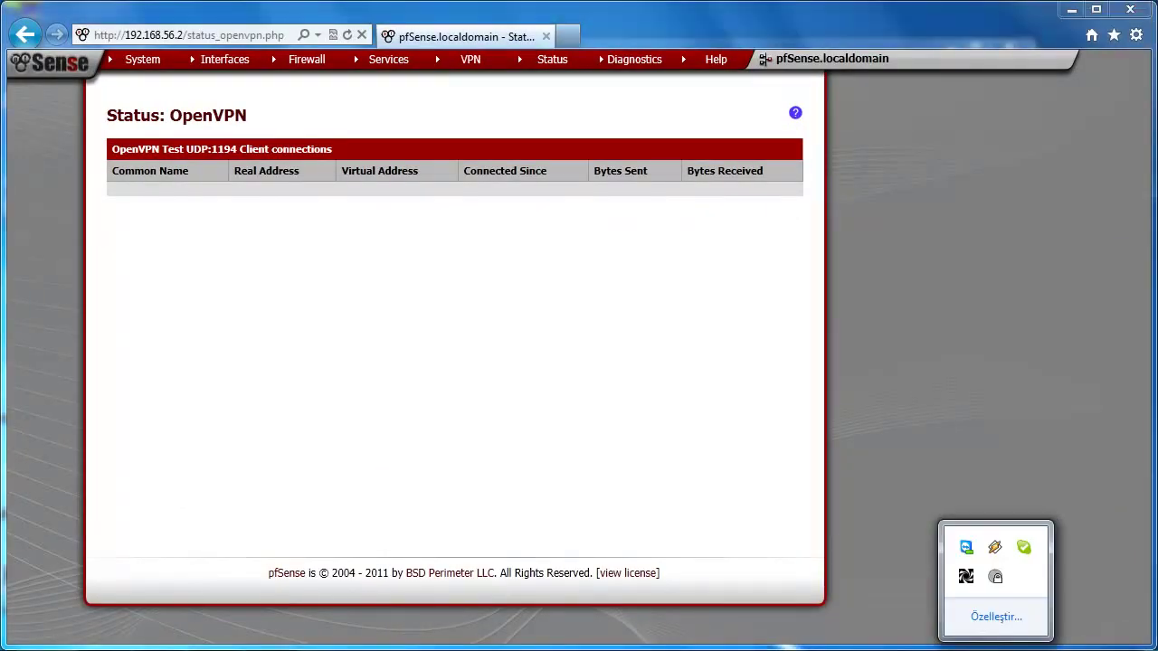
Step: Open Viscosity's preferences from the tray and choose to import a connection from a file
right_click(996, 579)
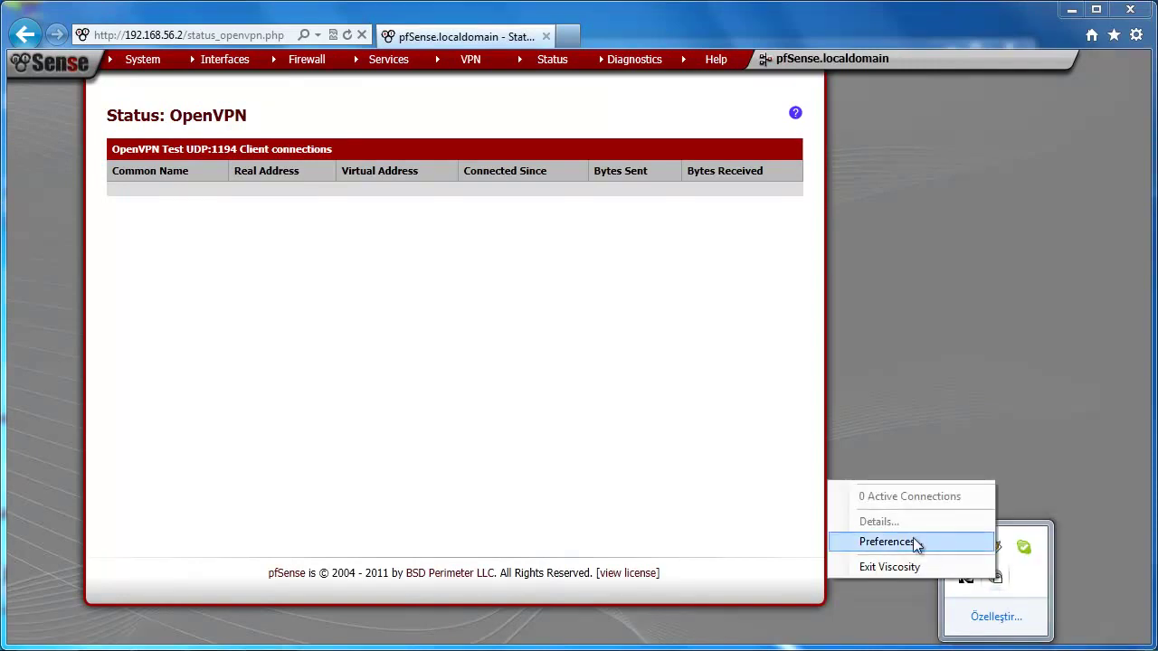
left_click(914, 544)
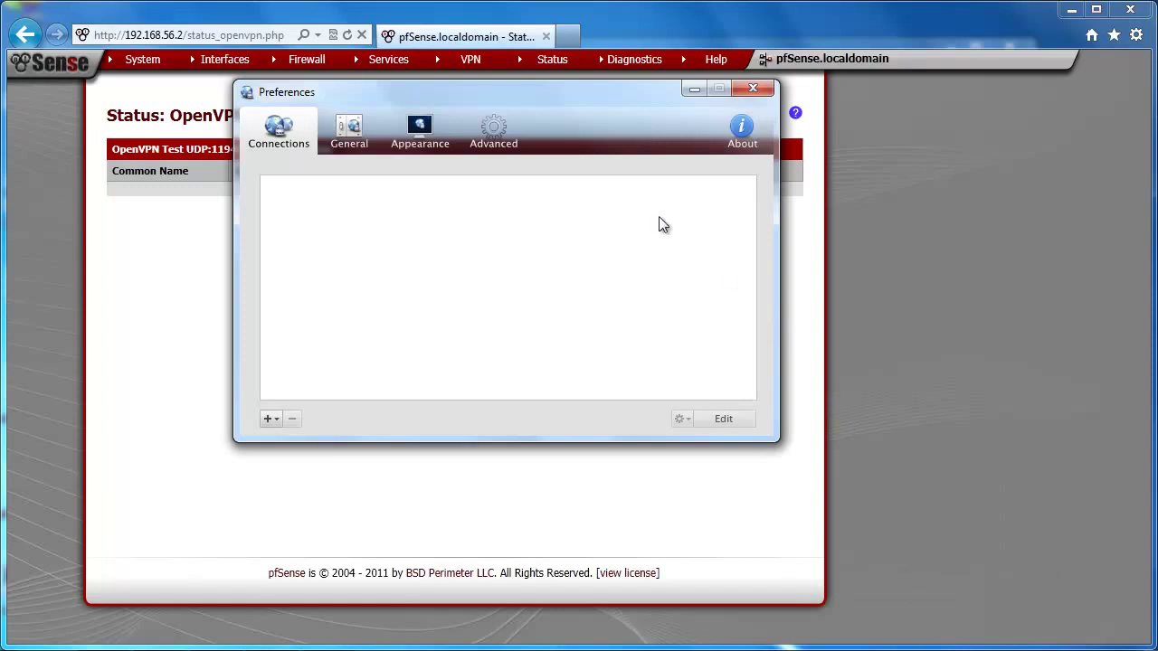
left_click_drag(440, 94, 444, 181)
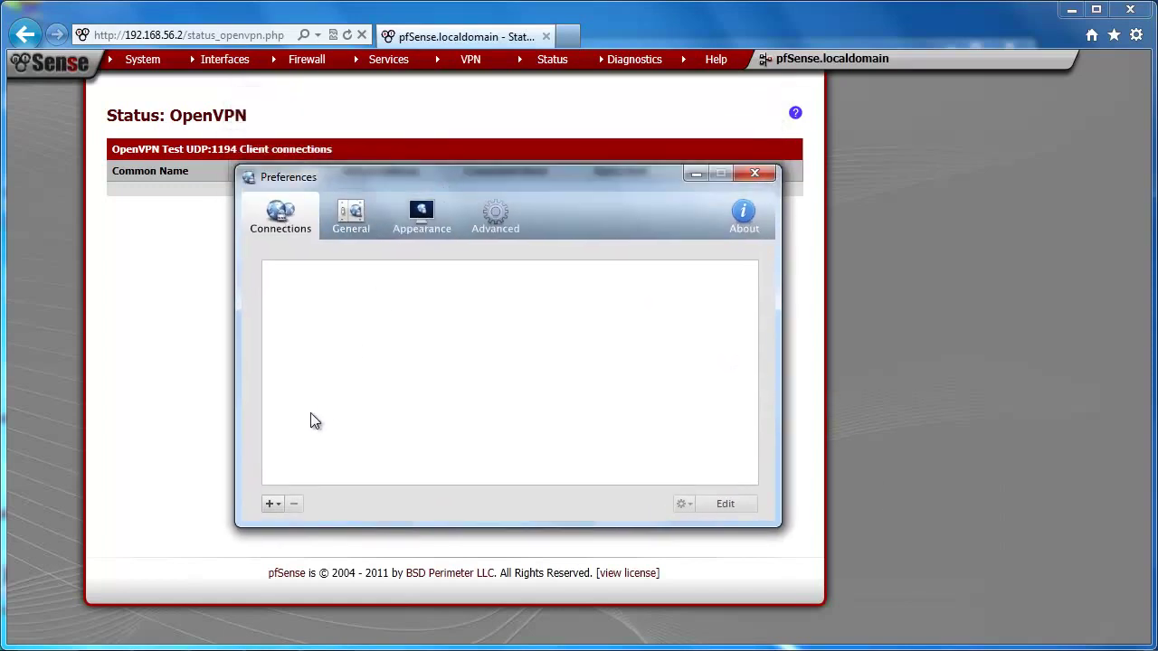
left_click(272, 504)
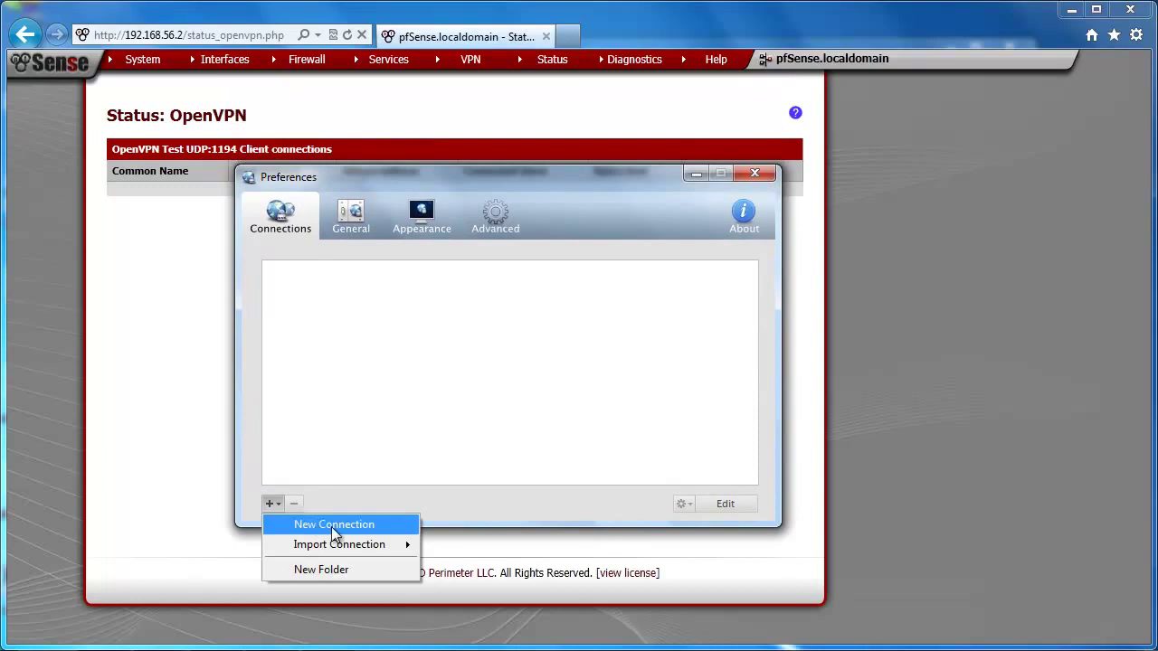
mouse_move(342, 546)
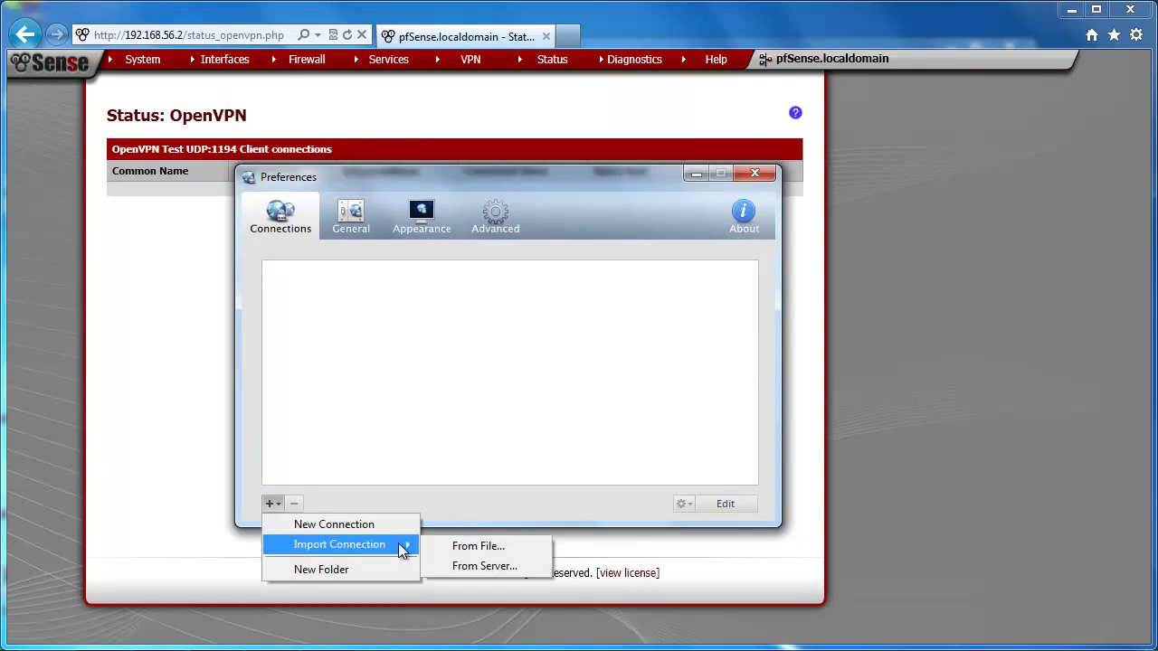
left_click(507, 548)
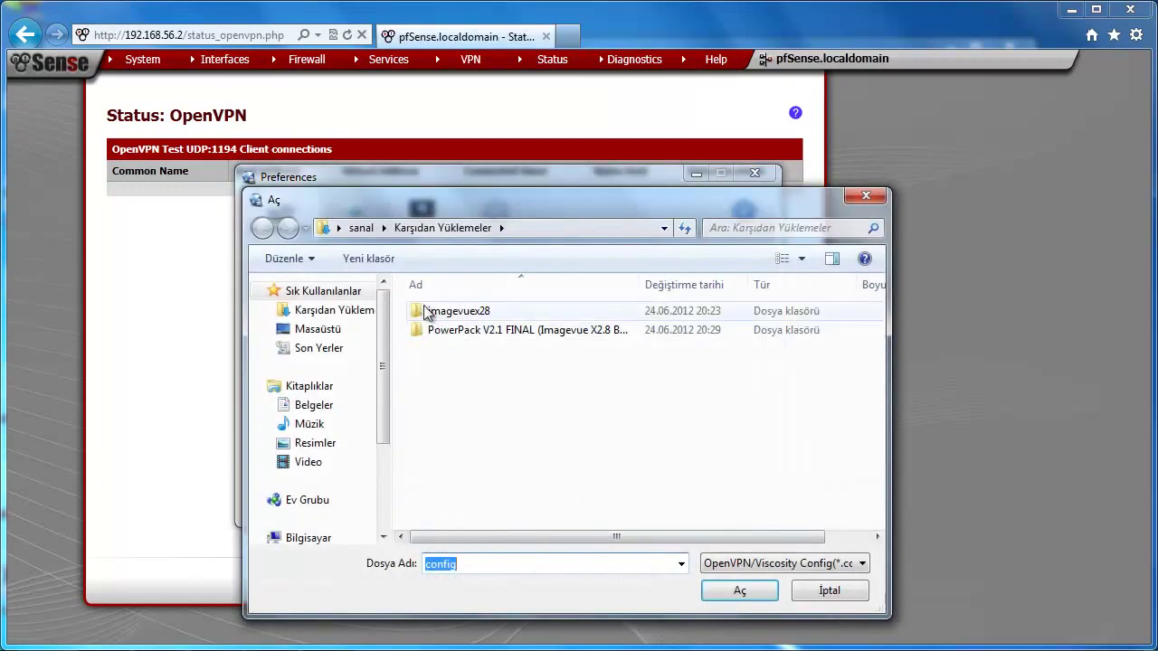
Step: Import the config file from the Desktop's pfSense-udp-1194 folder and dismiss the success message
left_click(330, 329)
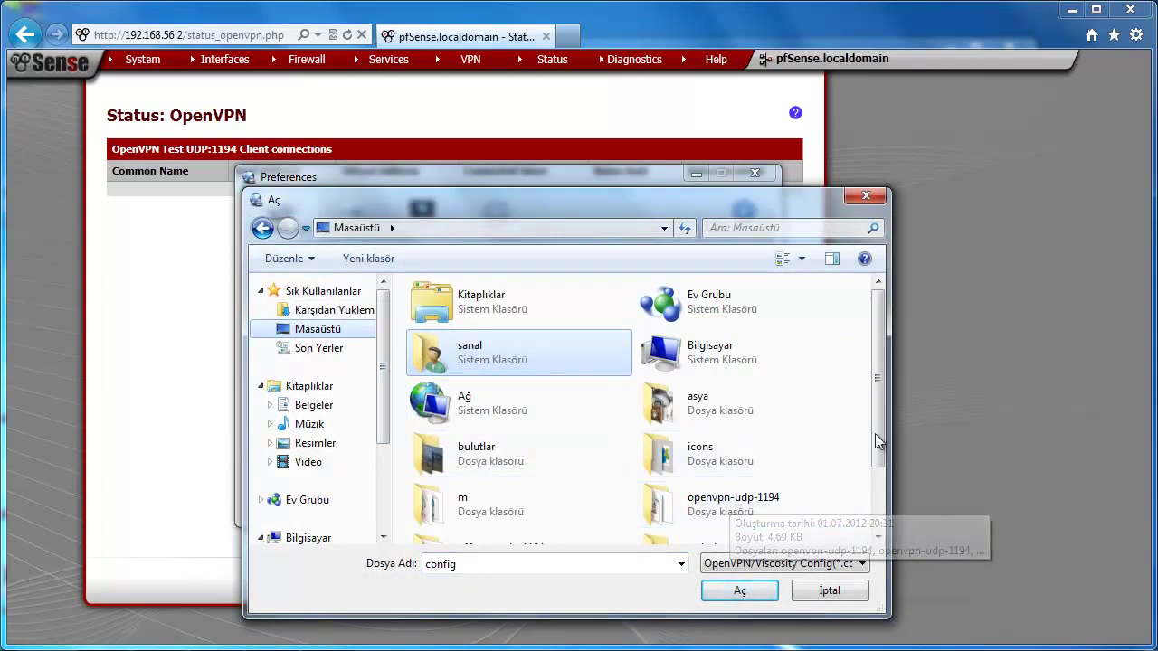
left_click_drag(884, 427, 839, 477)
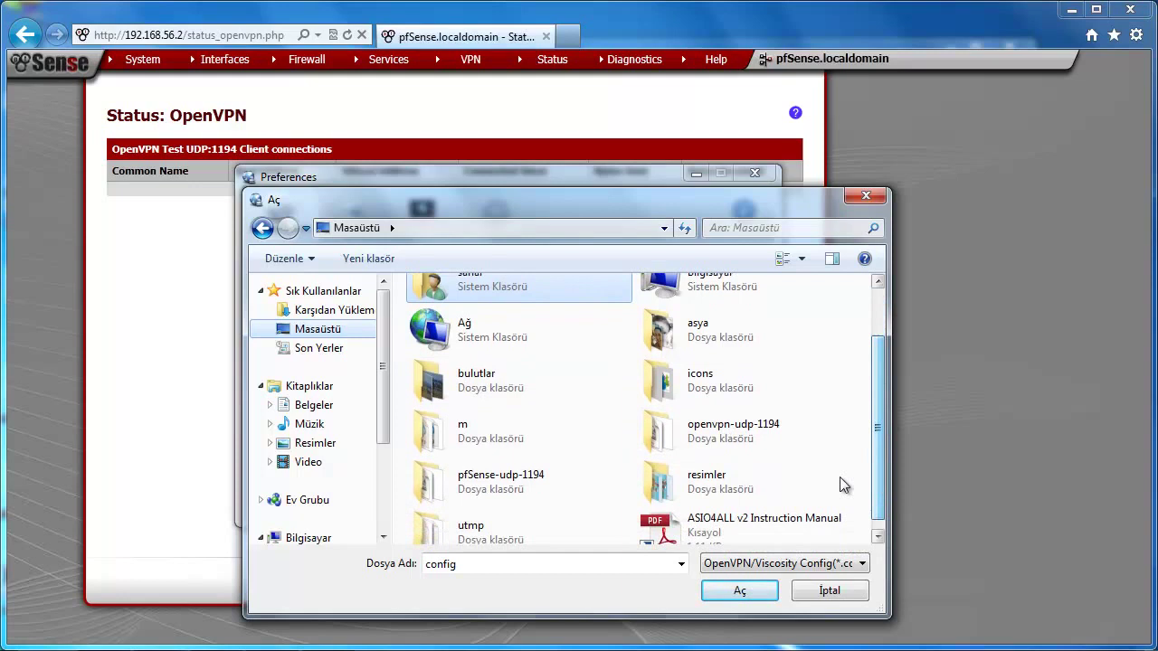
double_click(523, 481)
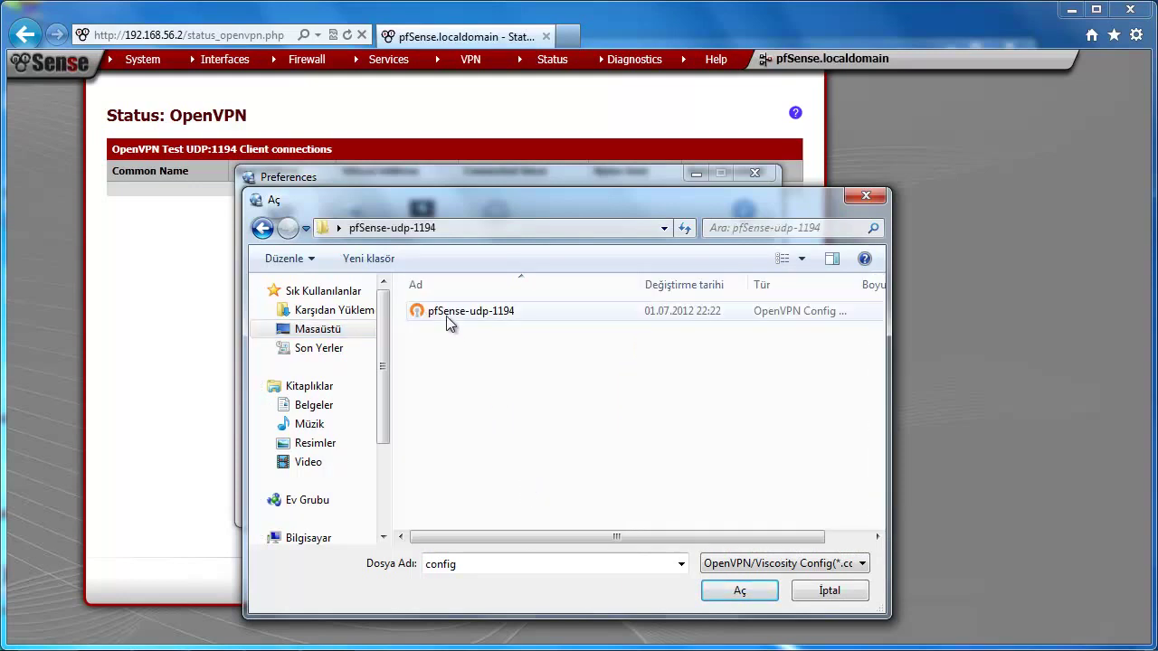
left_click(450, 312)
left_click(734, 592)
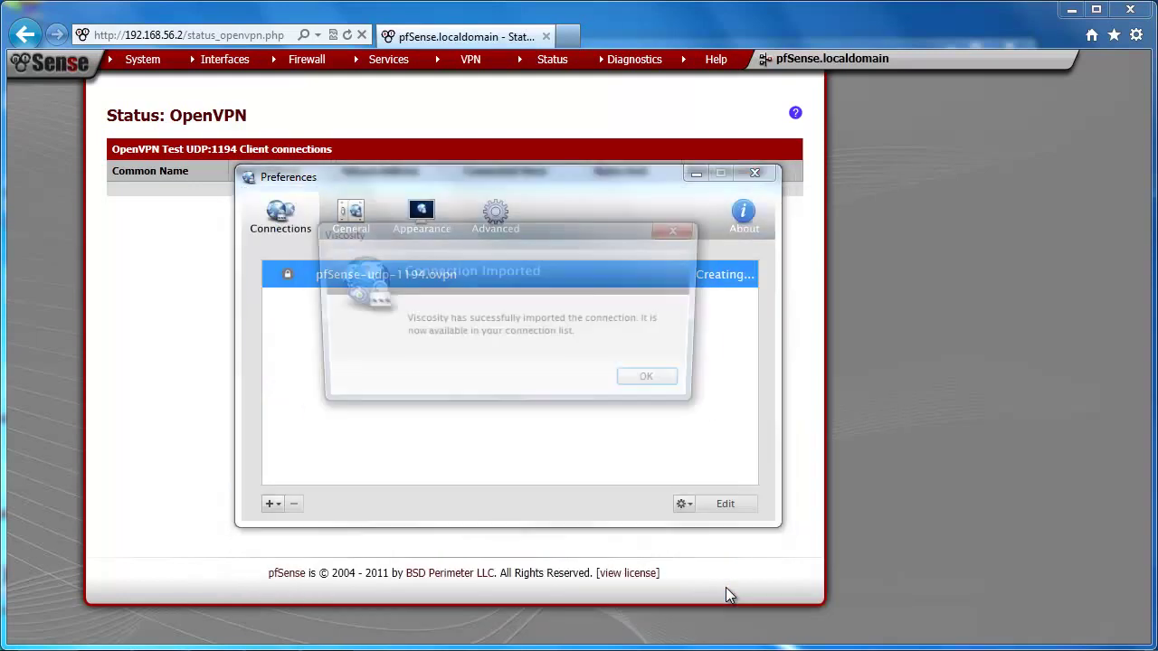
left_click(663, 382)
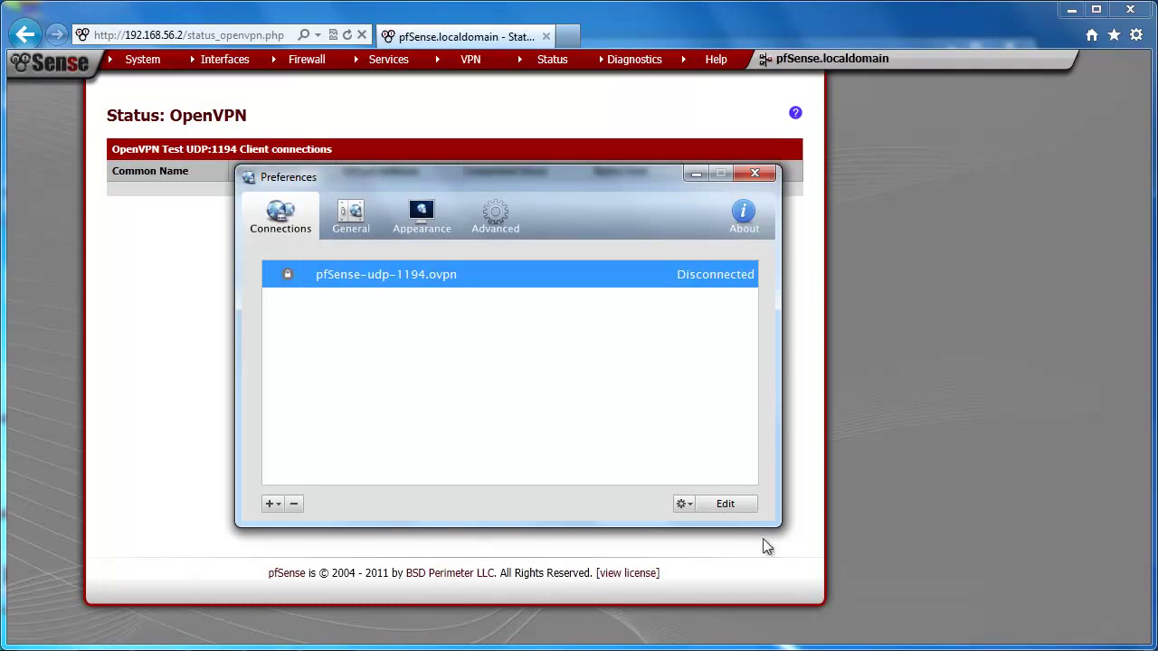
left_click(978, 648)
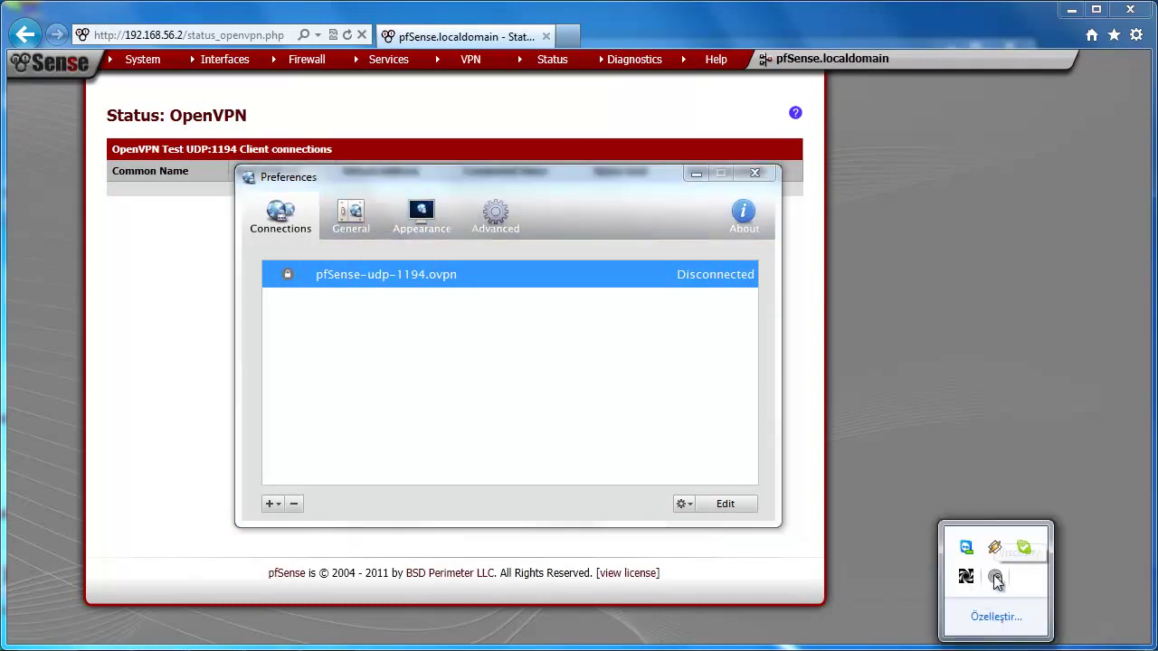
Step: Connect pfSense-udp-1194.ovpn, entering the VPN username and password with Remember my credentials ticked
right_click(996, 580)
left_click(889, 468)
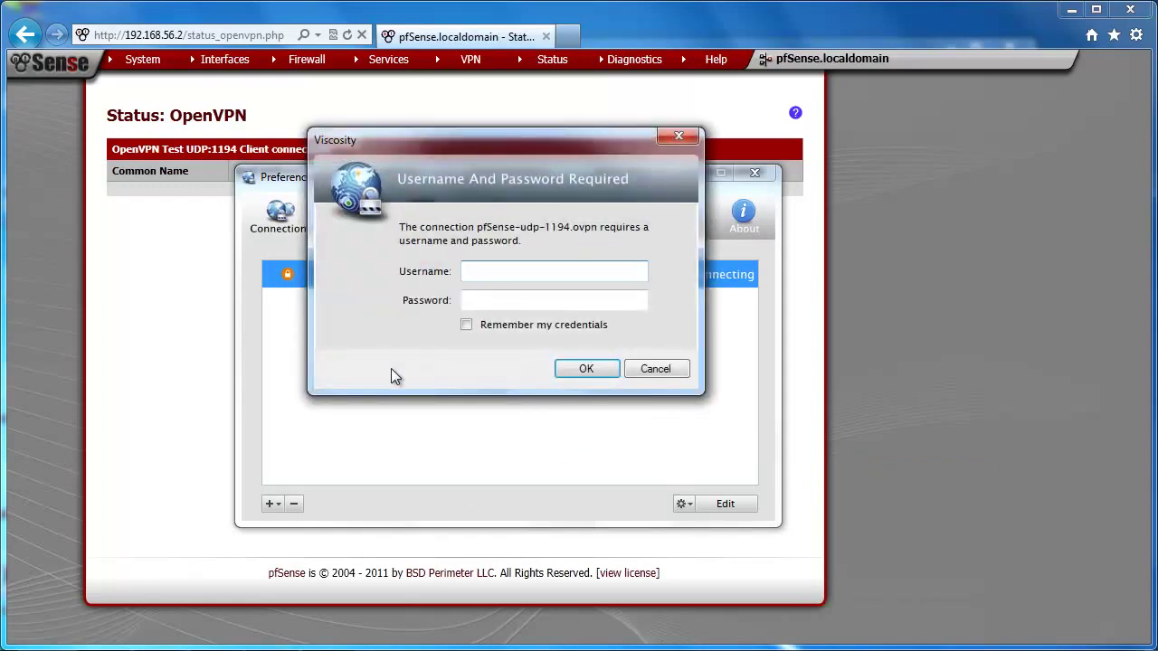
left_click(499, 275)
type("vpnuser1")
left_click(505, 300)
type("*******")
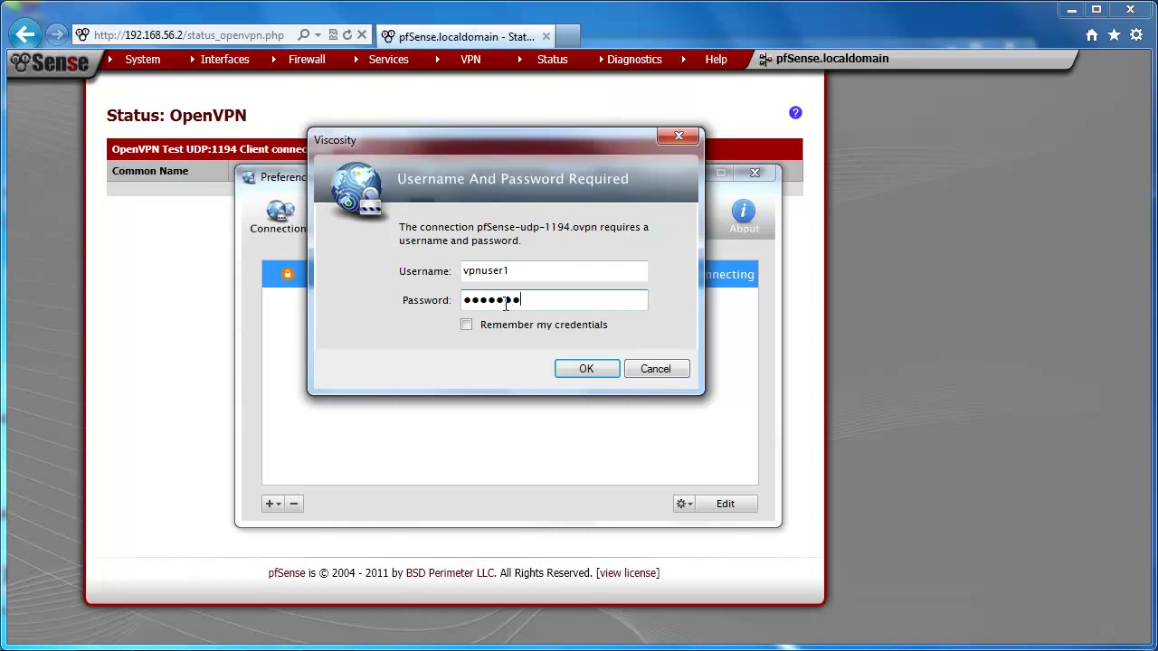
left_click(500, 330)
left_click(586, 368)
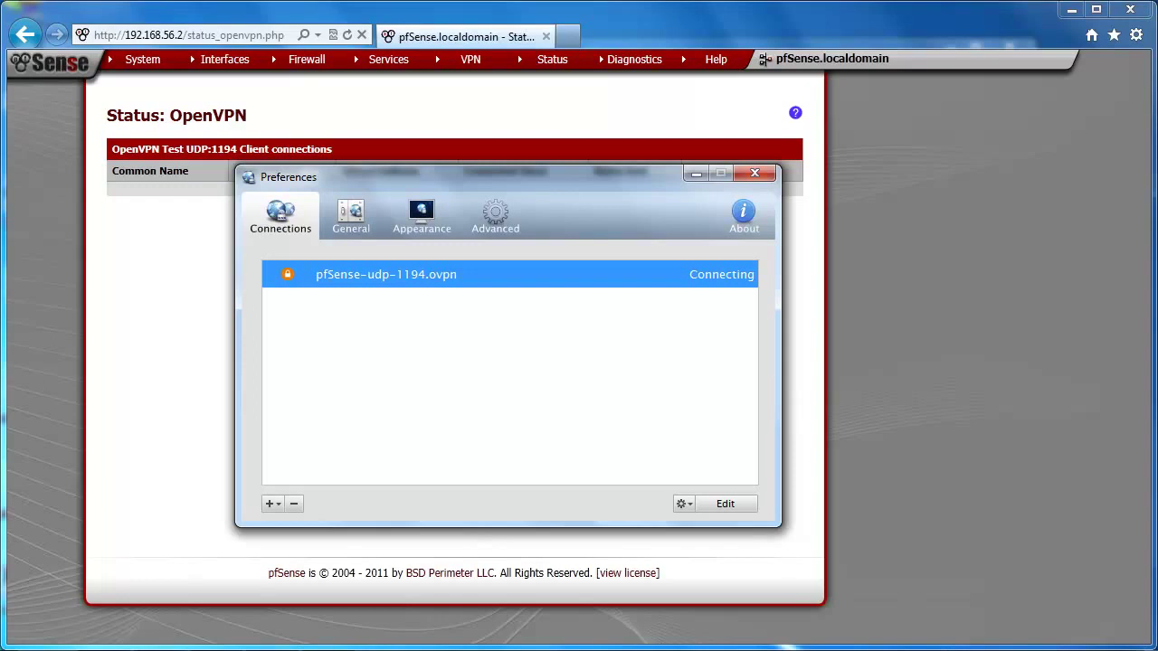
left_click(995, 649)
Step: Open the pfSense-udp-1194.ovpn Details window beside Preferences and dismiss the connected notification
left_click(996, 579)
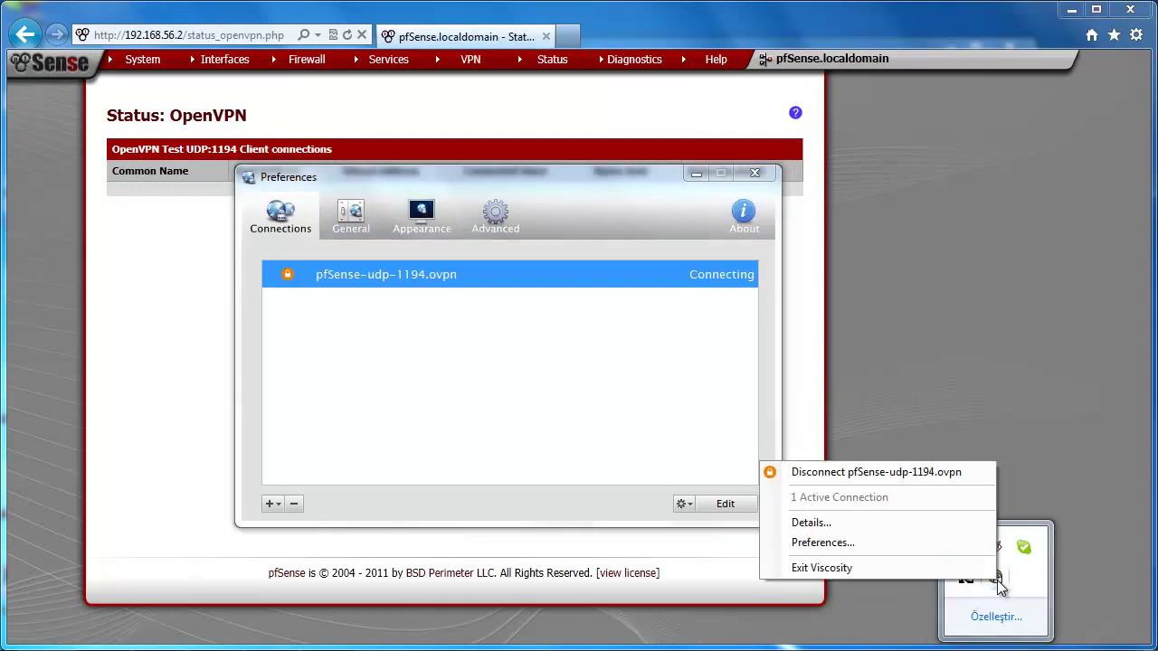
left_click(882, 523)
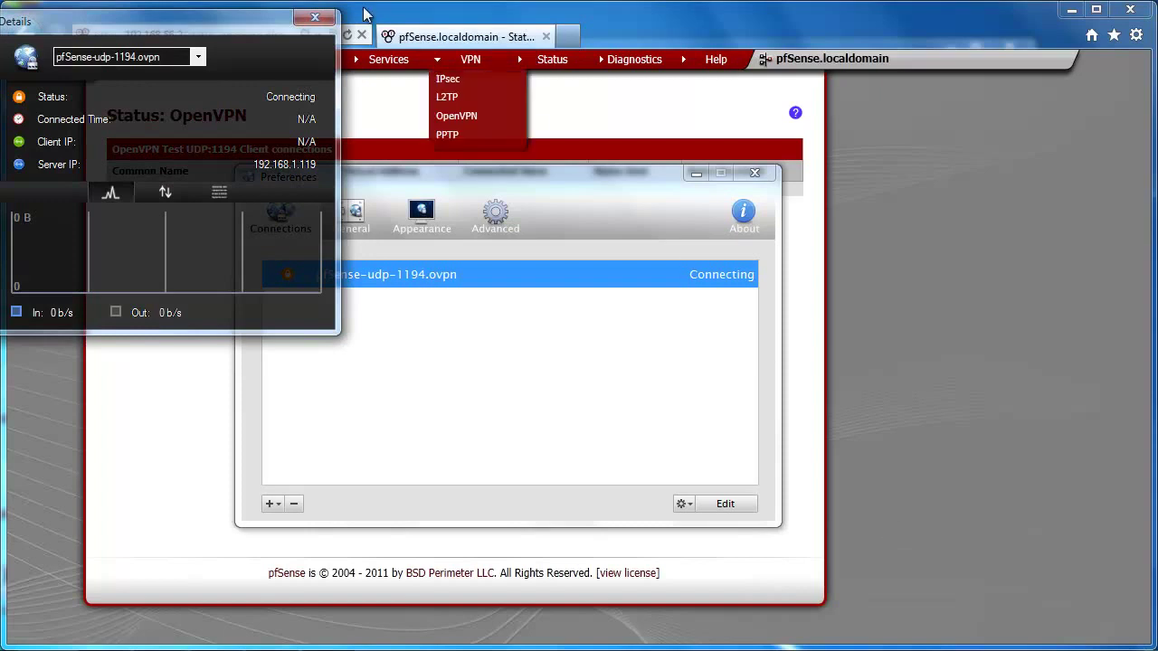
left_click_drag(150, 28, 950, 211)
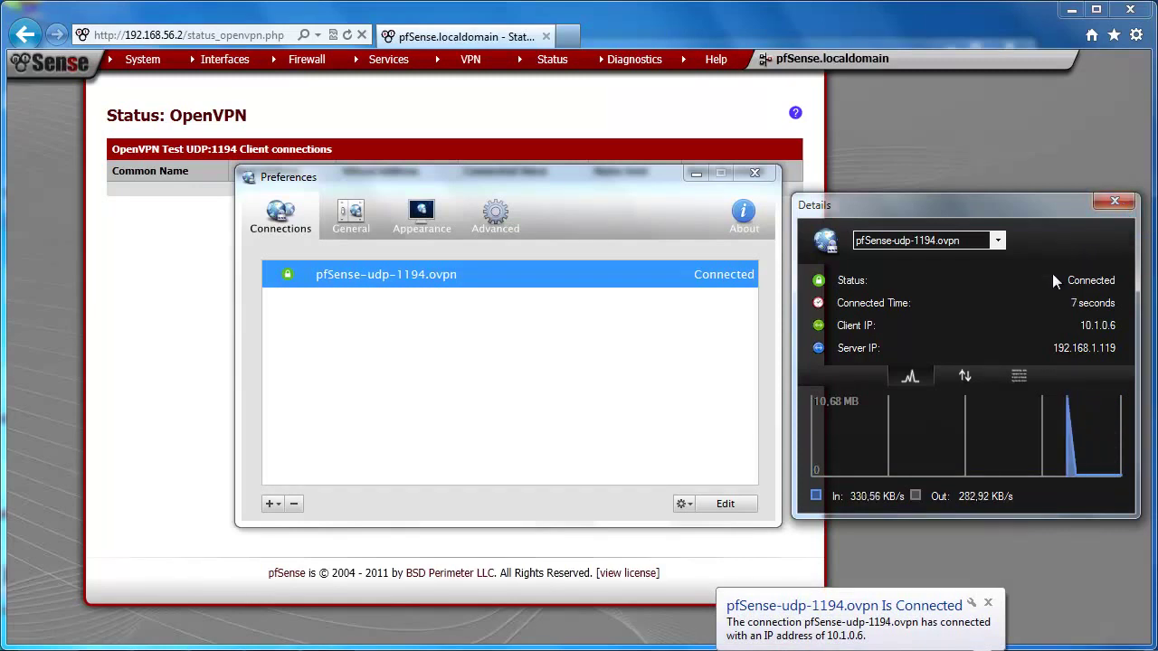
left_click(987, 605)
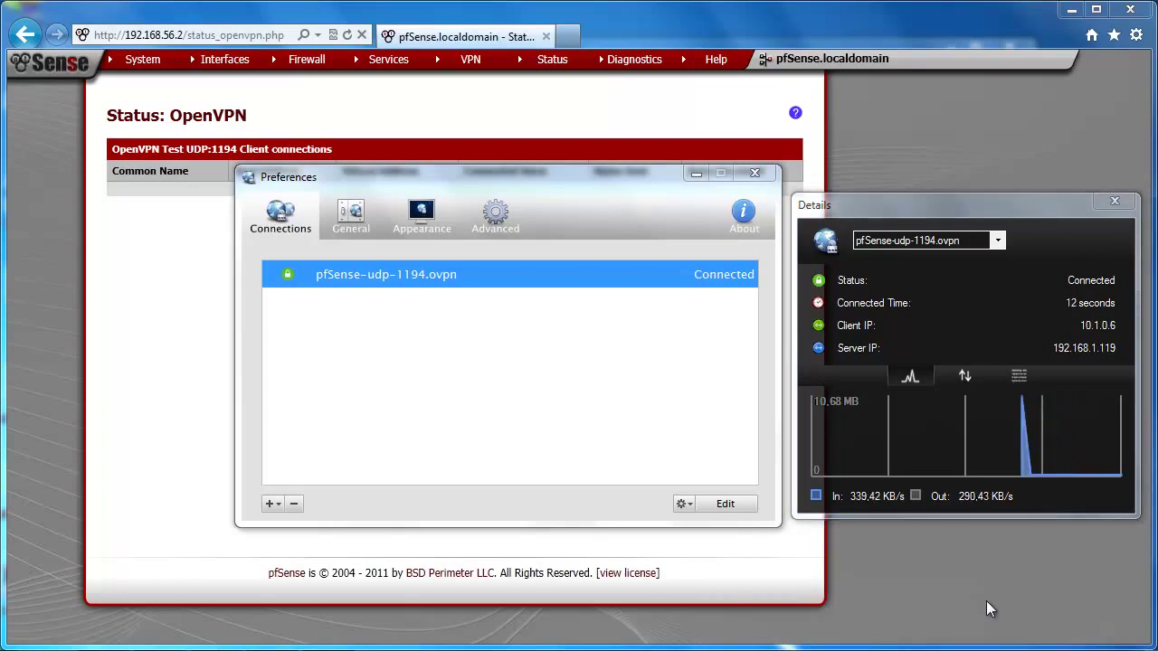
Step: Check the connection's traffic statistics, then scroll down through the connection log
left_click(965, 375)
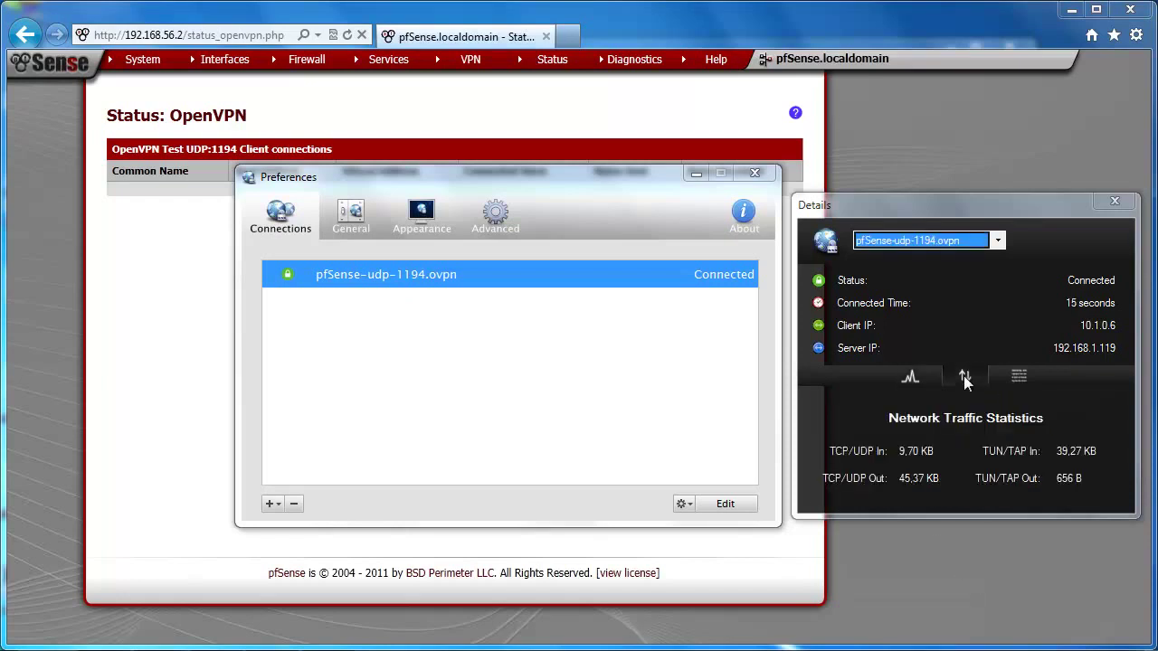
left_click(1019, 377)
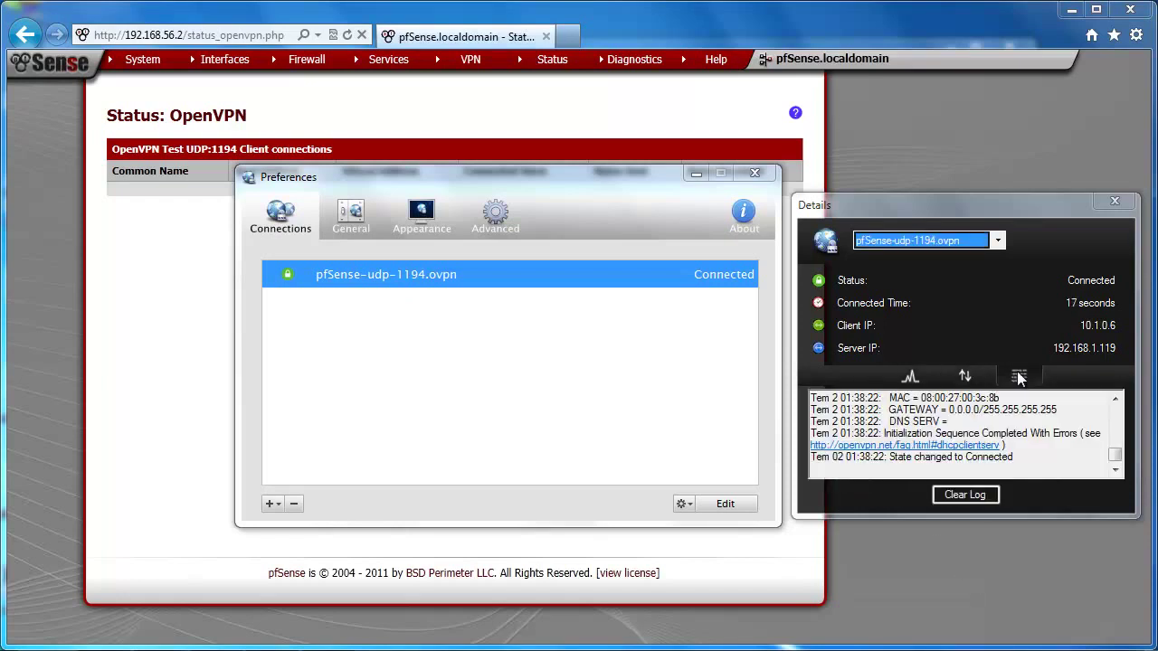
left_click(1115, 399)
left_click(1115, 399)
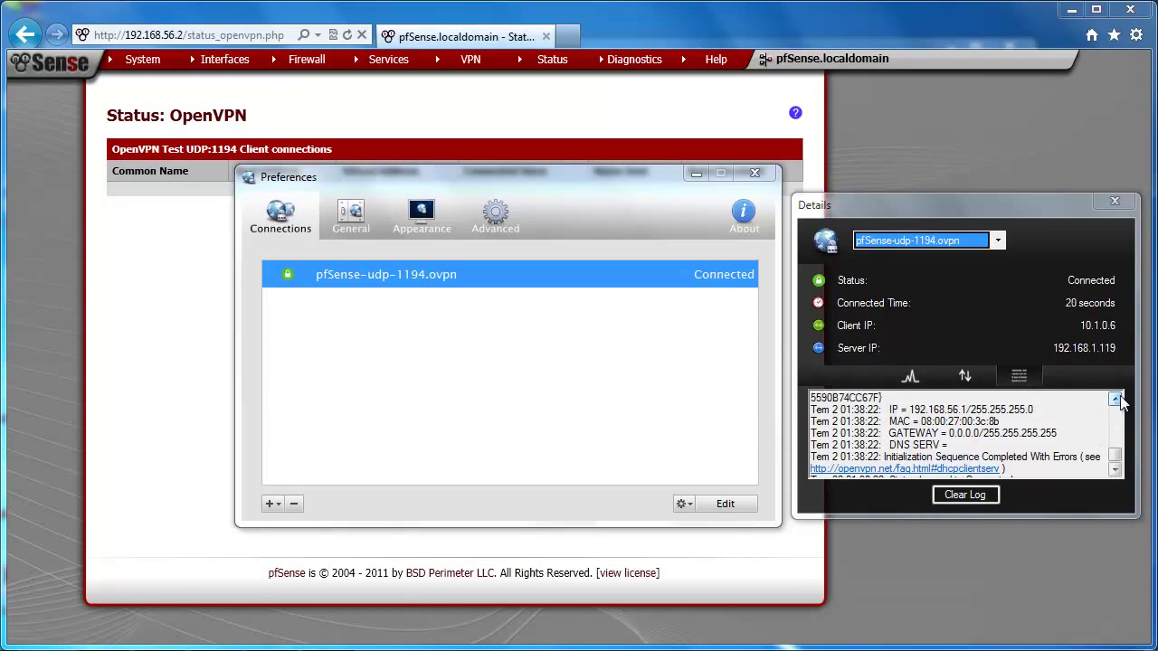
left_click(1116, 399)
left_click(1116, 399)
left_click(1115, 399)
left_click(1115, 399)
left_click(1115, 399)
left_click(1115, 399)
left_click(1115, 399)
left_click(1115, 399)
left_click(1116, 399)
left_click(1116, 399)
left_click(1115, 399)
left_click(1116, 399)
left_click(1115, 399)
left_click(1116, 399)
left_click(1116, 399)
left_click(1116, 399)
left_click(1116, 398)
left_click(1115, 399)
left_click(1116, 399)
left_click(1115, 399)
left_click(1115, 399)
left_click(1115, 399)
left_click(1116, 399)
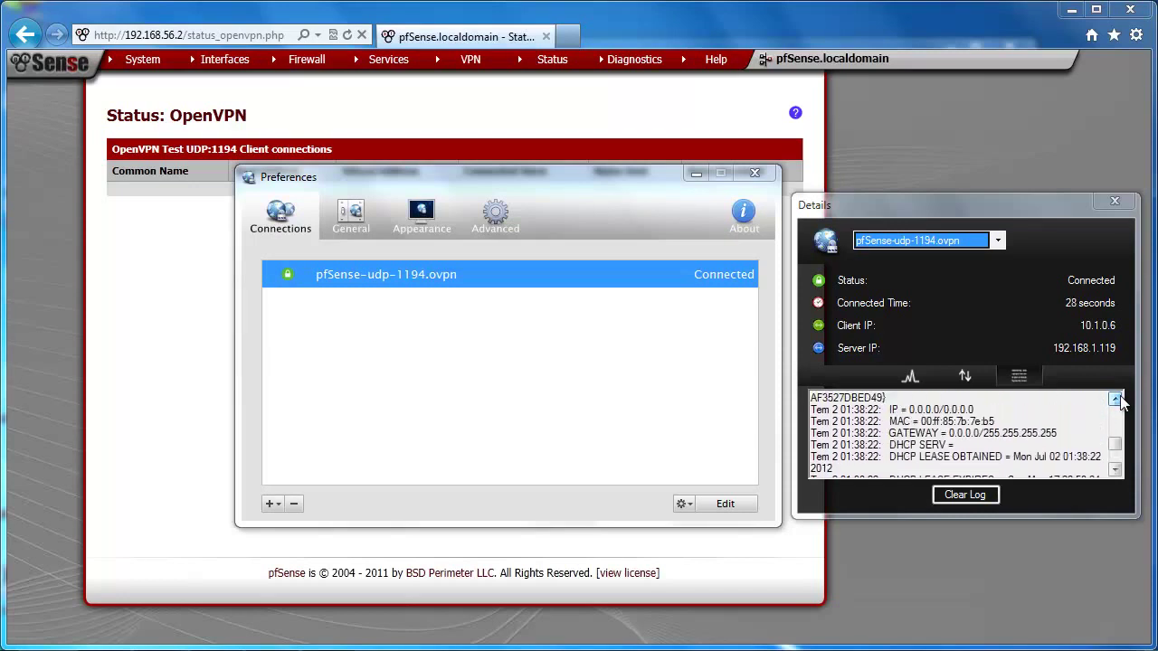
Step: Finish scrolling the log, clear it, and close the Details window
left_click_drag(1117, 445, 1128, 412)
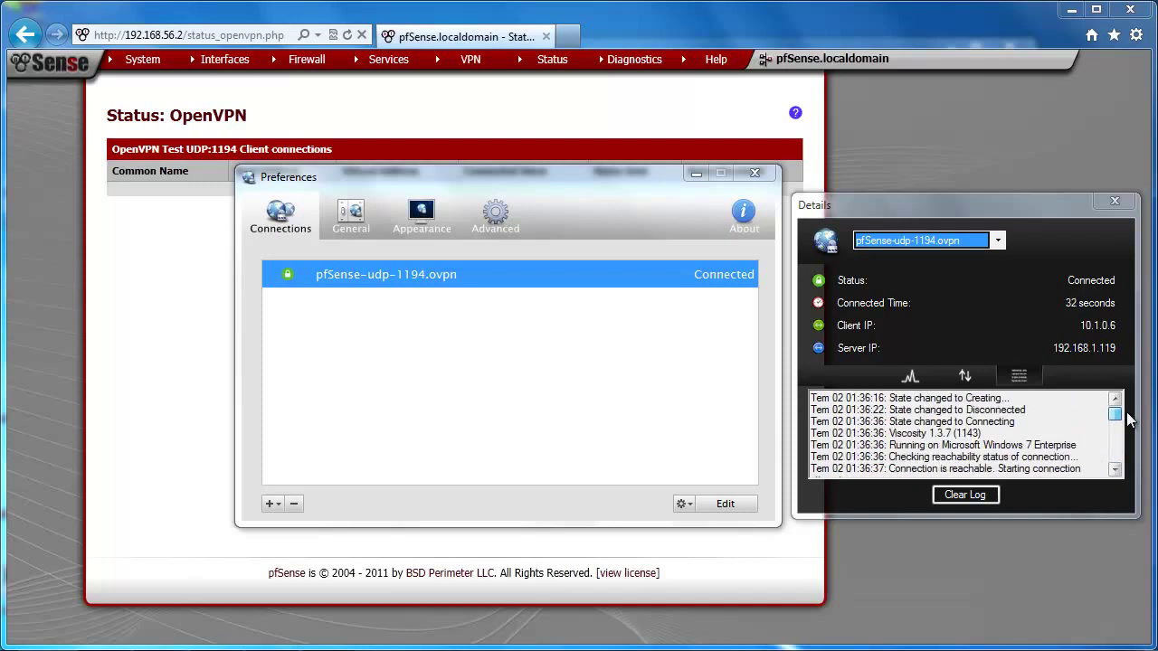
left_click_drag(1129, 418, 1120, 464)
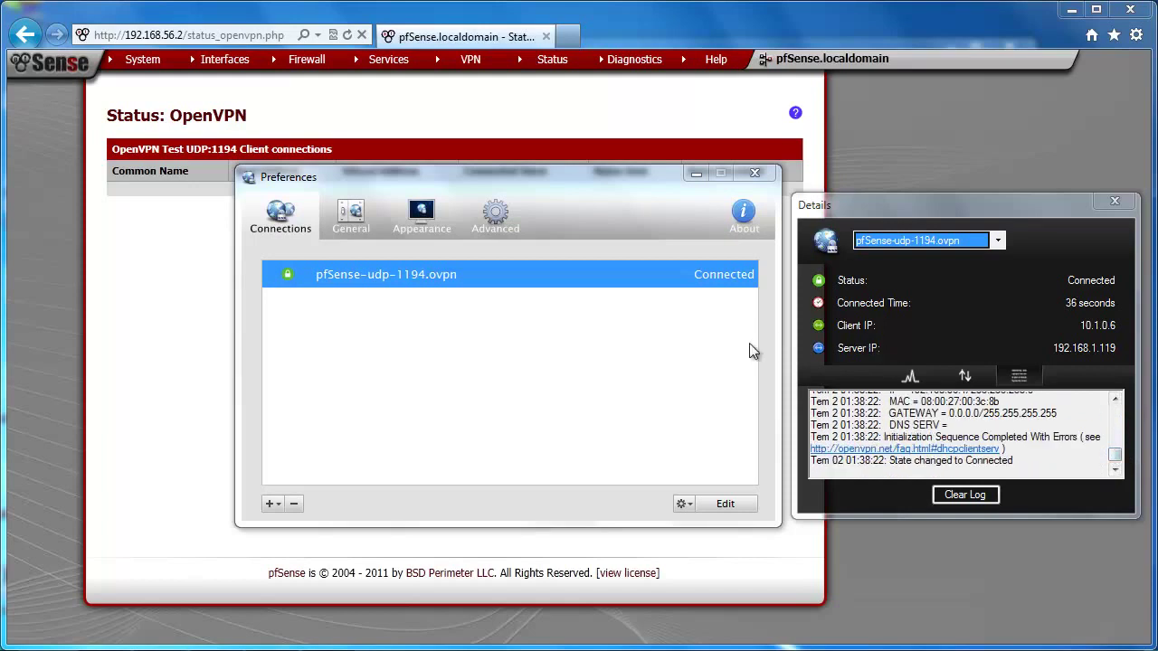
left_click(972, 494)
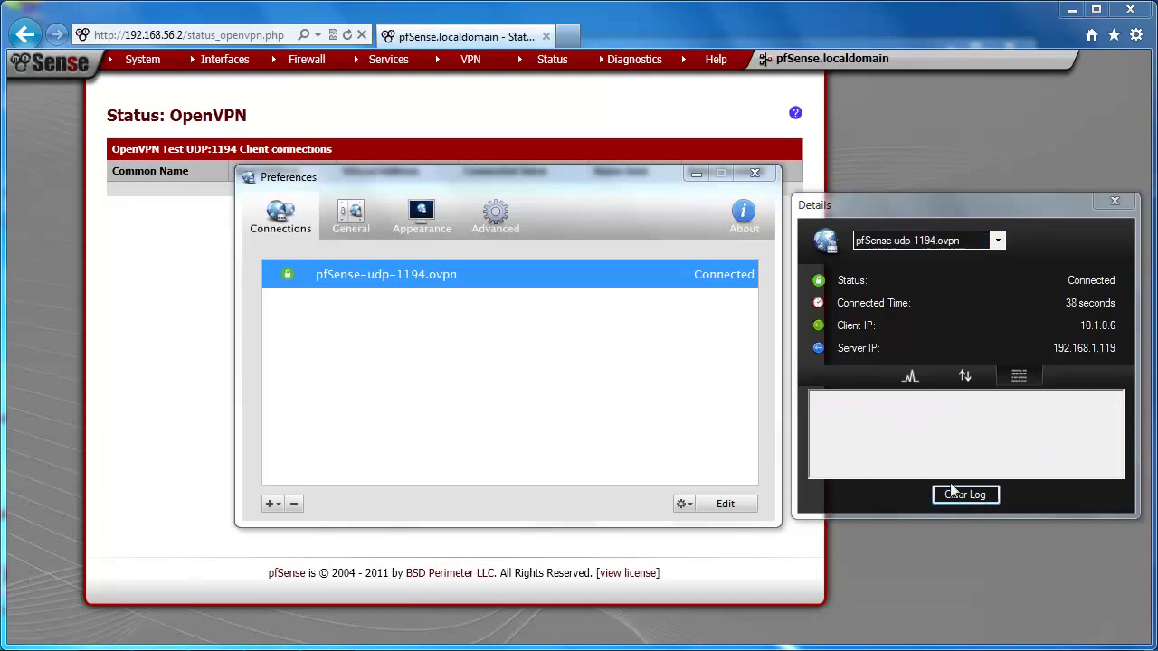
left_click(1113, 203)
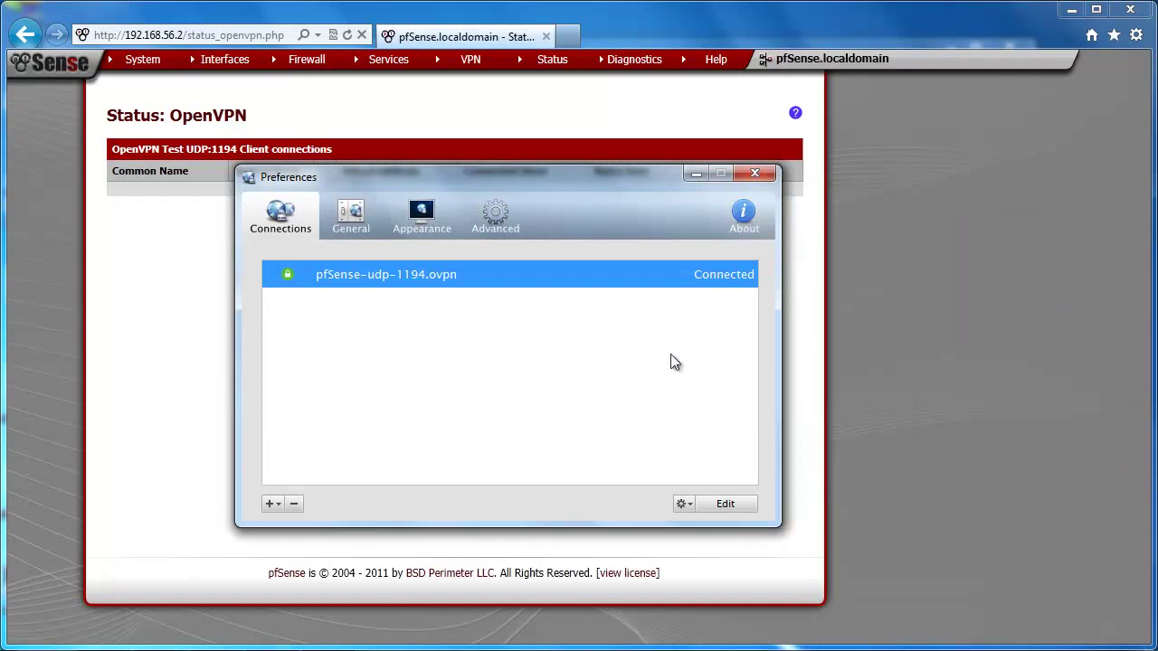
Step: Disconnect pfSense-udp-1194.ovpn from Viscosity's tray icon and close the 'disconnected' notification
left_click(1000, 648)
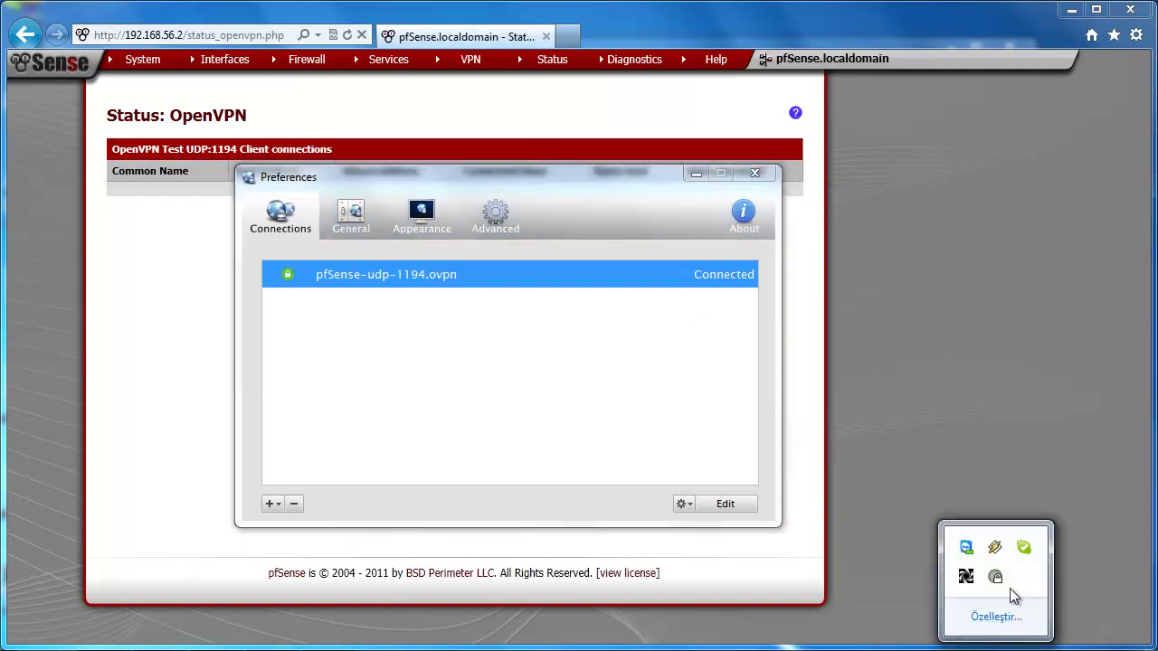
left_click(995, 577)
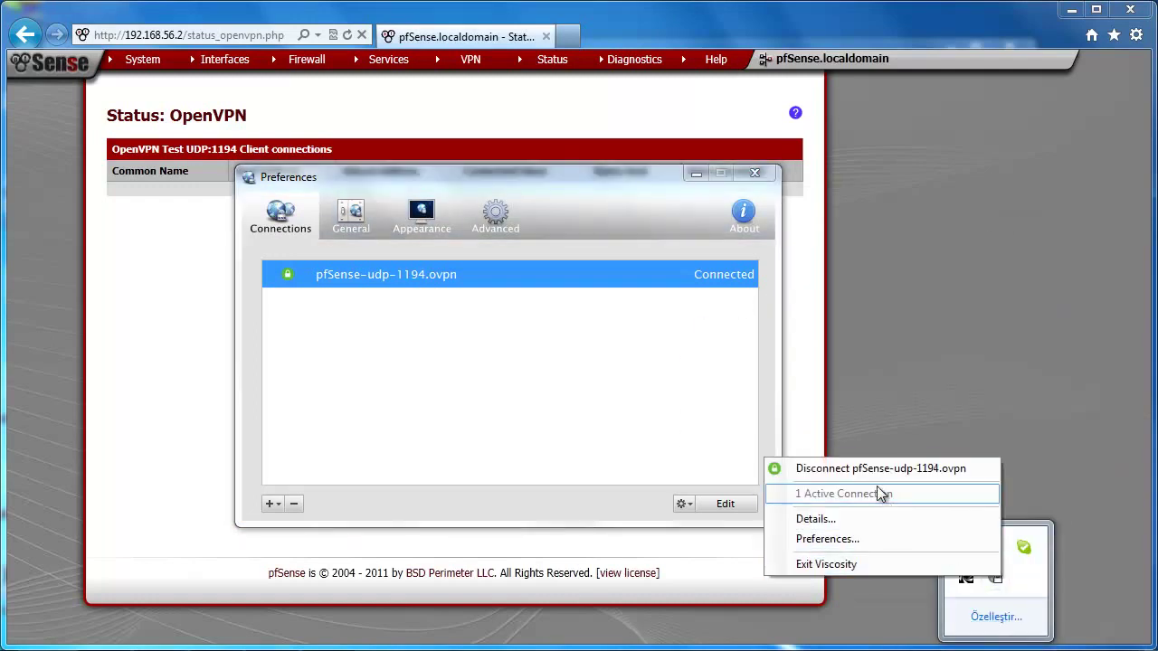
left_click(870, 469)
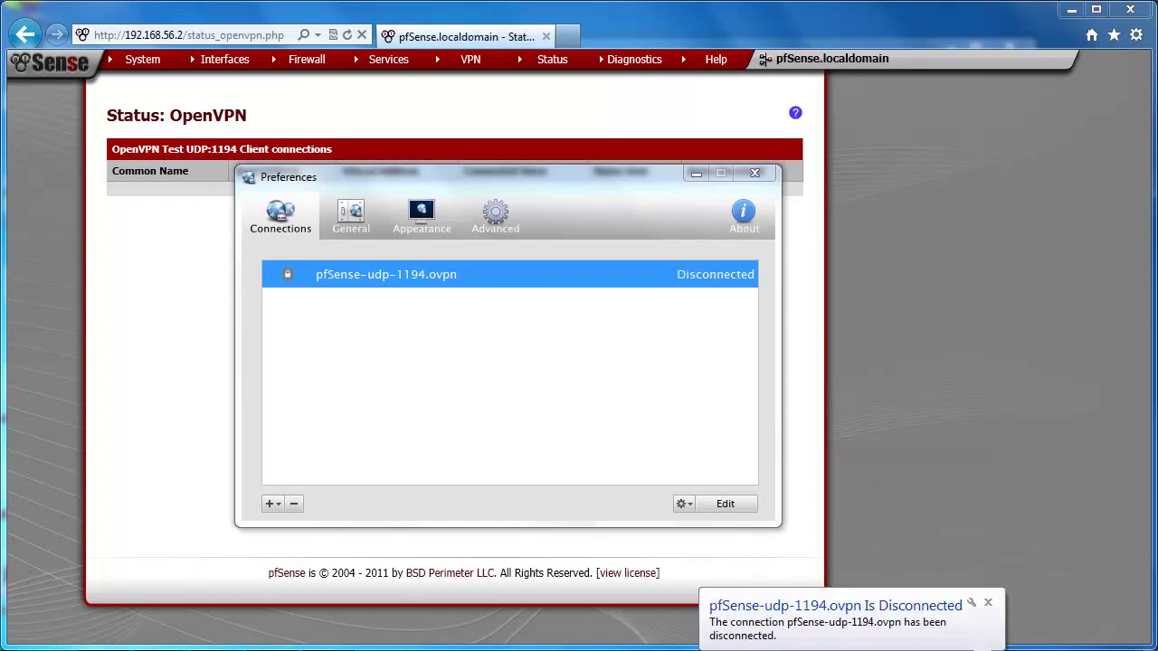
left_click(988, 602)
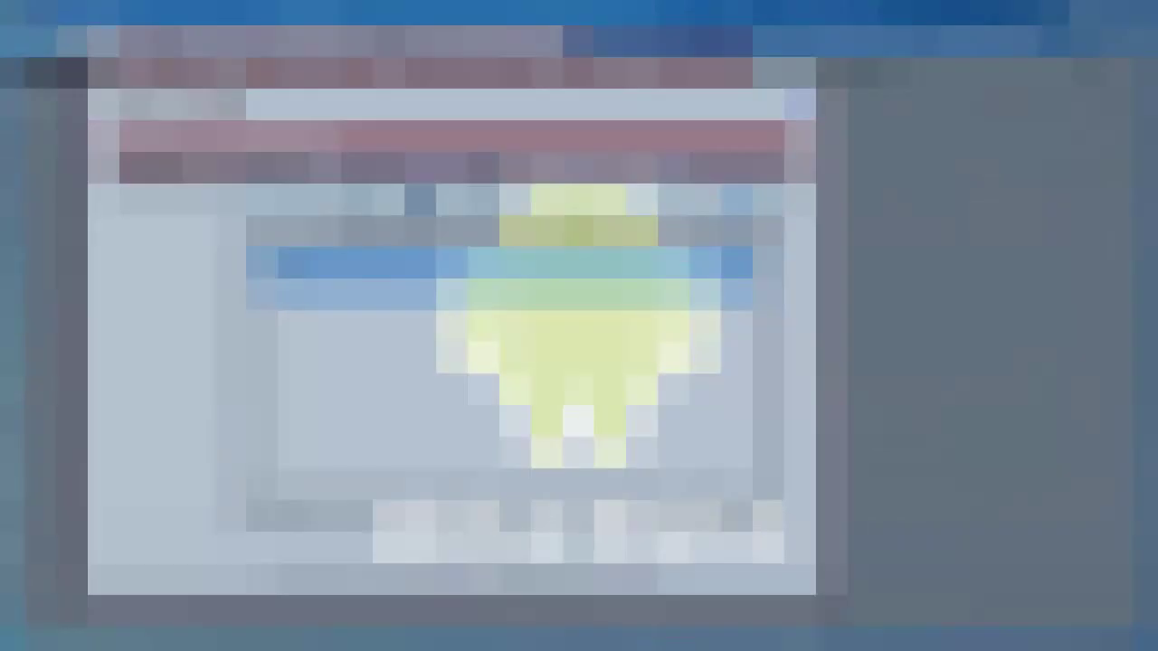